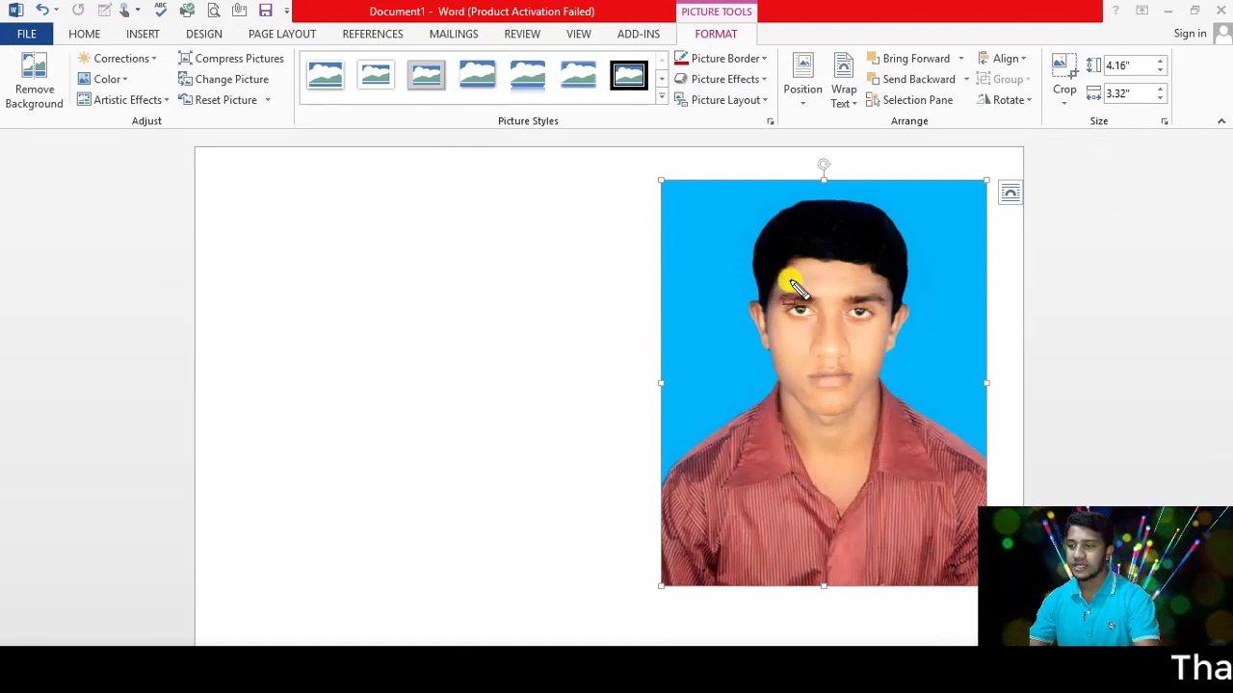
- Select the portrait photo and look over the Picture Tools Format ribbon
mouse_move(643, 172)
left_mouse_down()
mouse_move(698, 220)
mouse_move(1006, 613)
left_mouse_up()
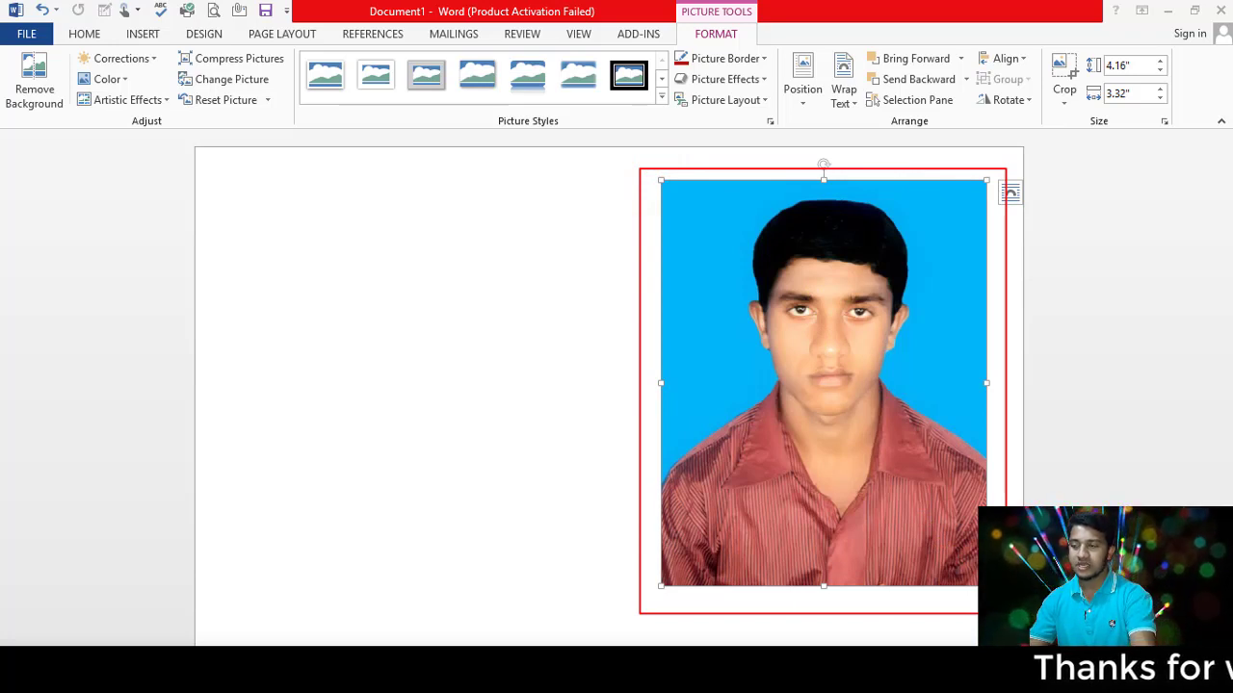
left_click_drag(6, 48, 69, 126)
left_click_drag(846, 289, 857, 294)
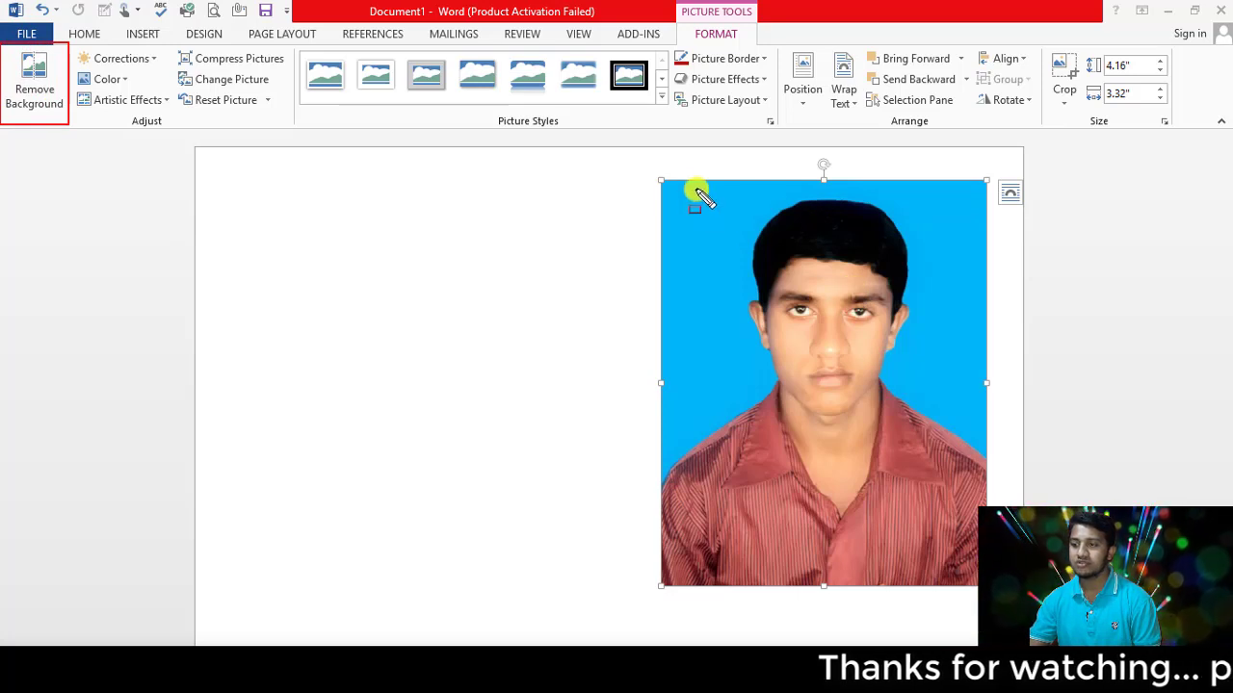
left_click_drag(653, 181, 1000, 602)
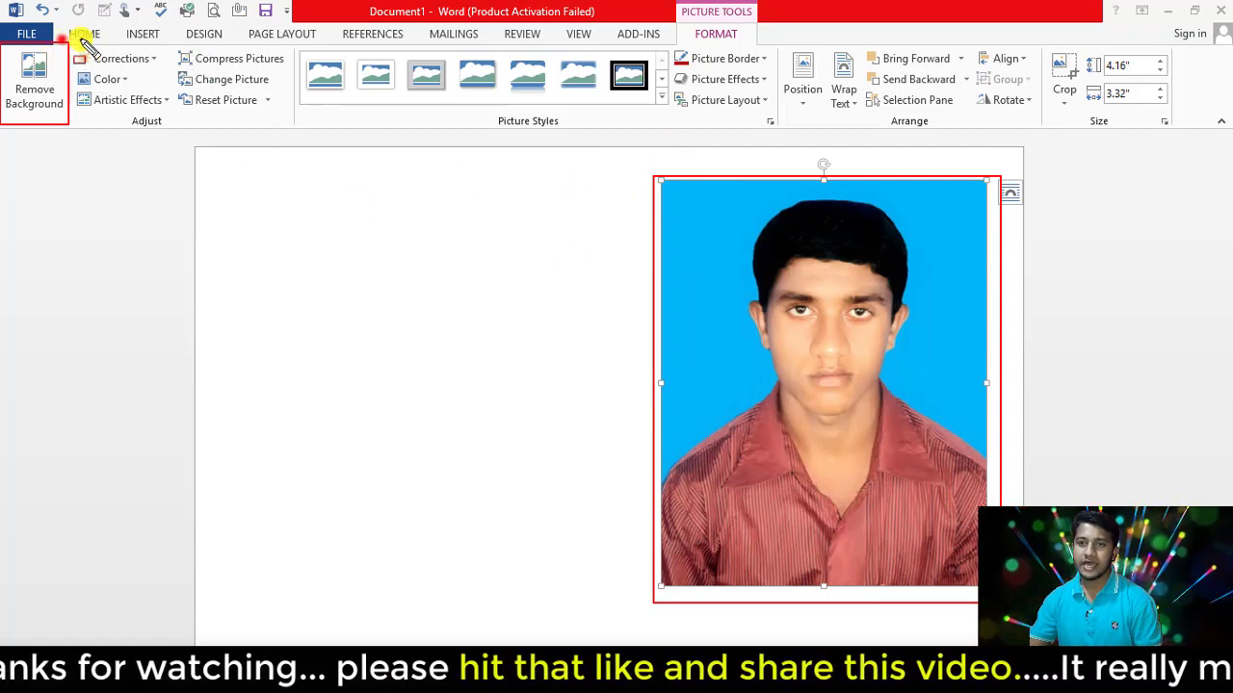
left_click_drag(60, 40, 179, 66)
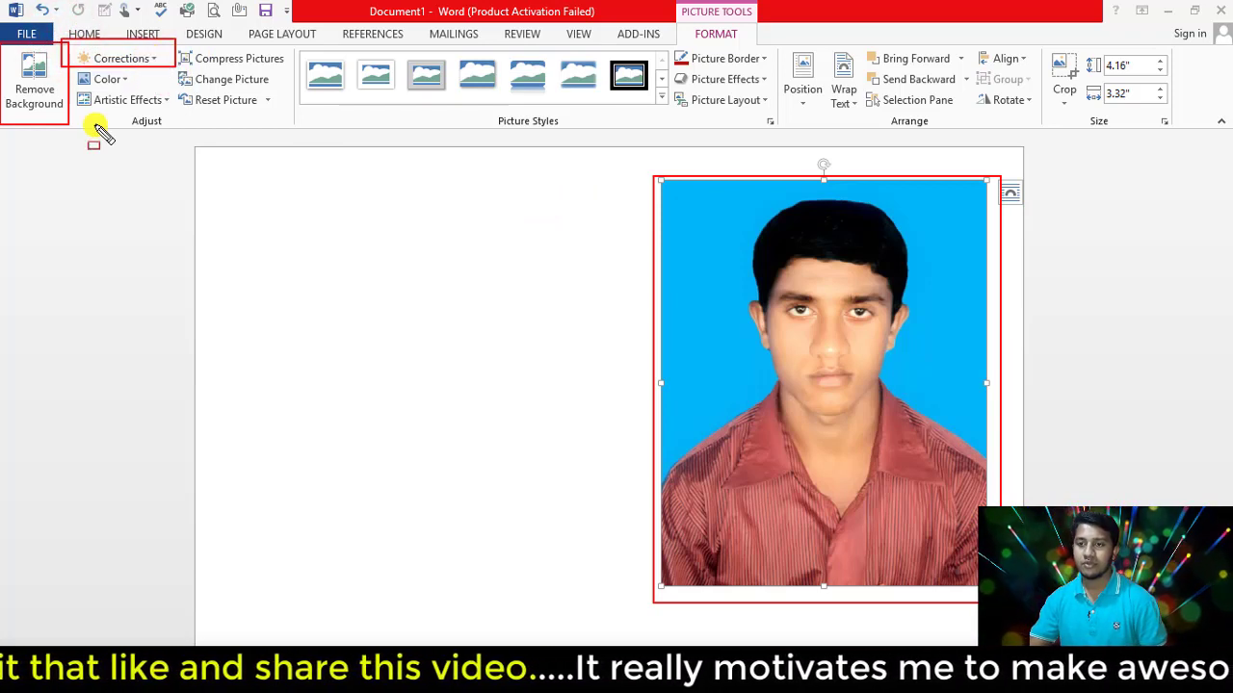
key("Escape")
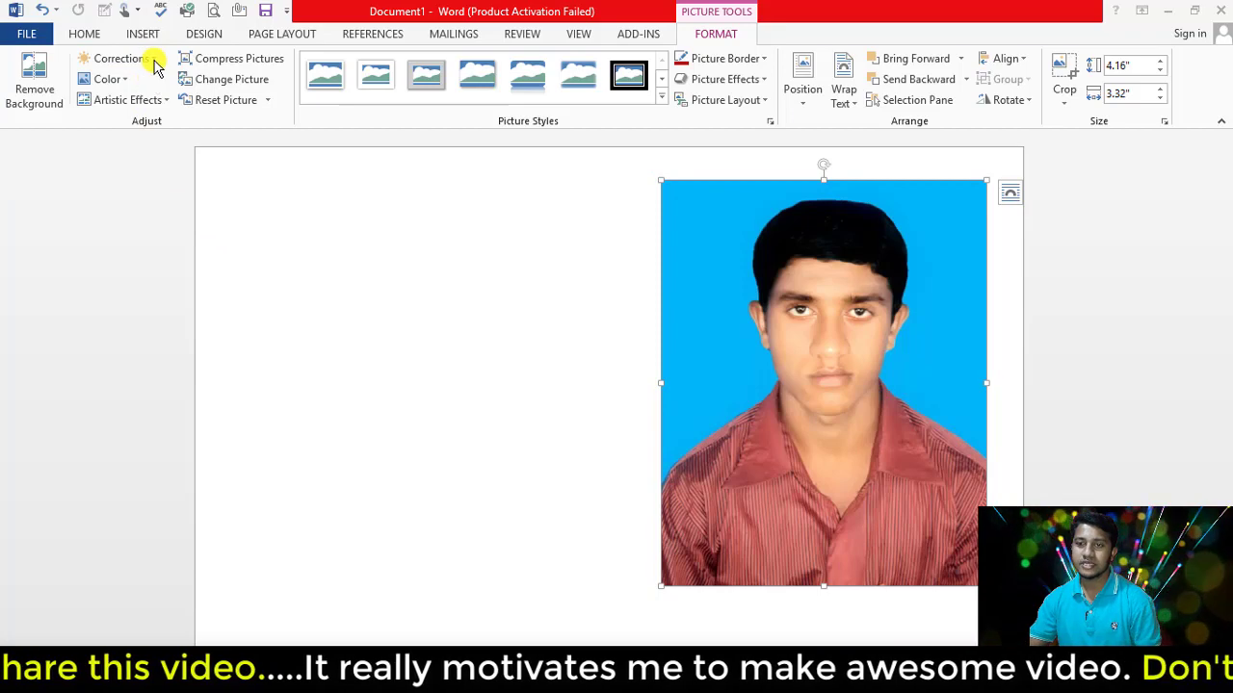
- Browse the Corrections gallery of sharpness and brightness presets without applying any
left_click(154, 64)
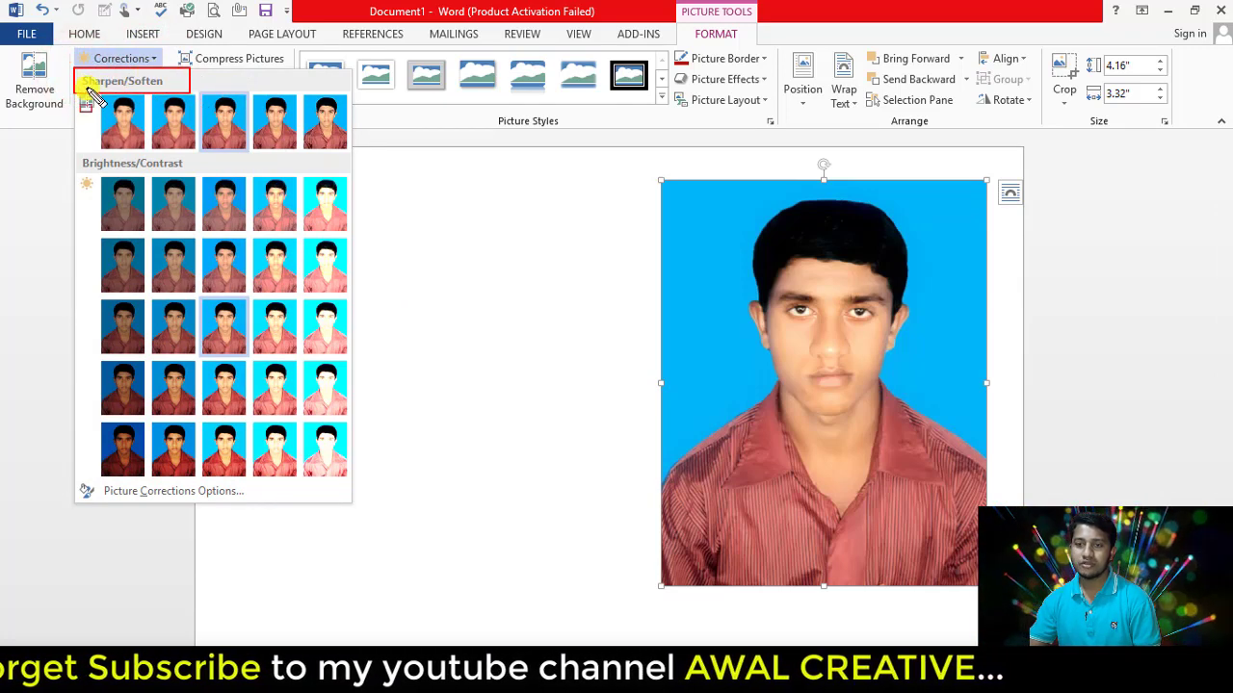
left_click_drag(88, 89, 350, 155)
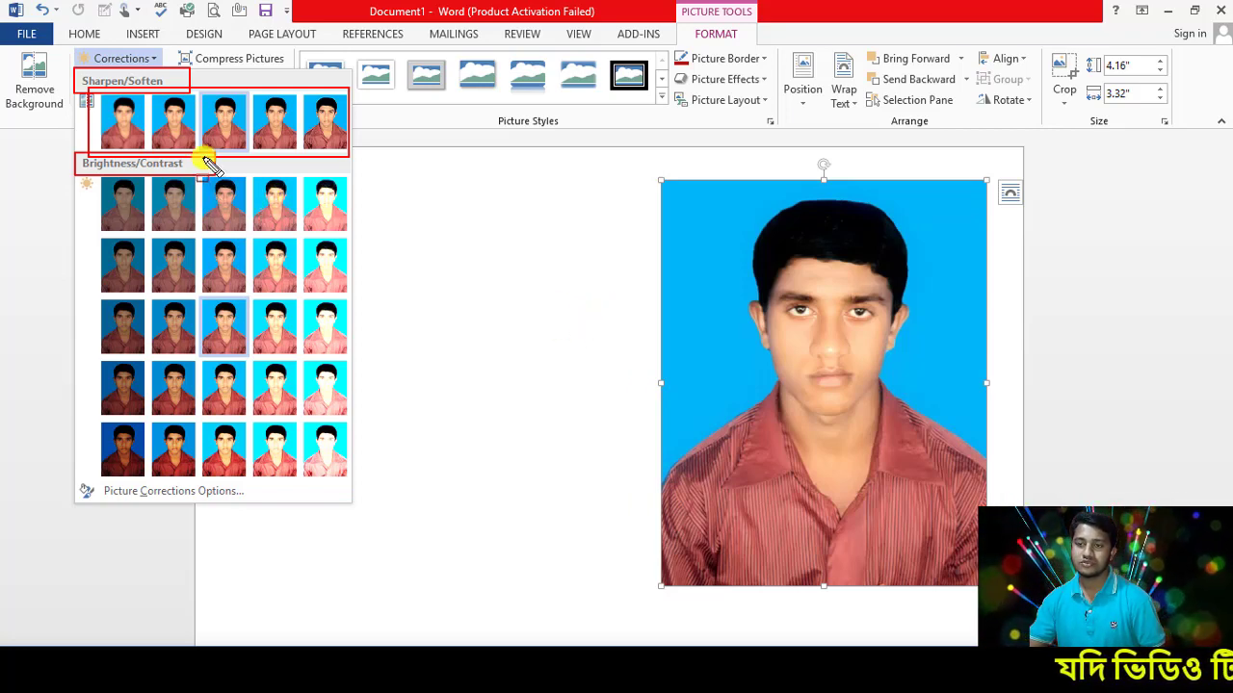
left_click_drag(72, 474, 304, 517)
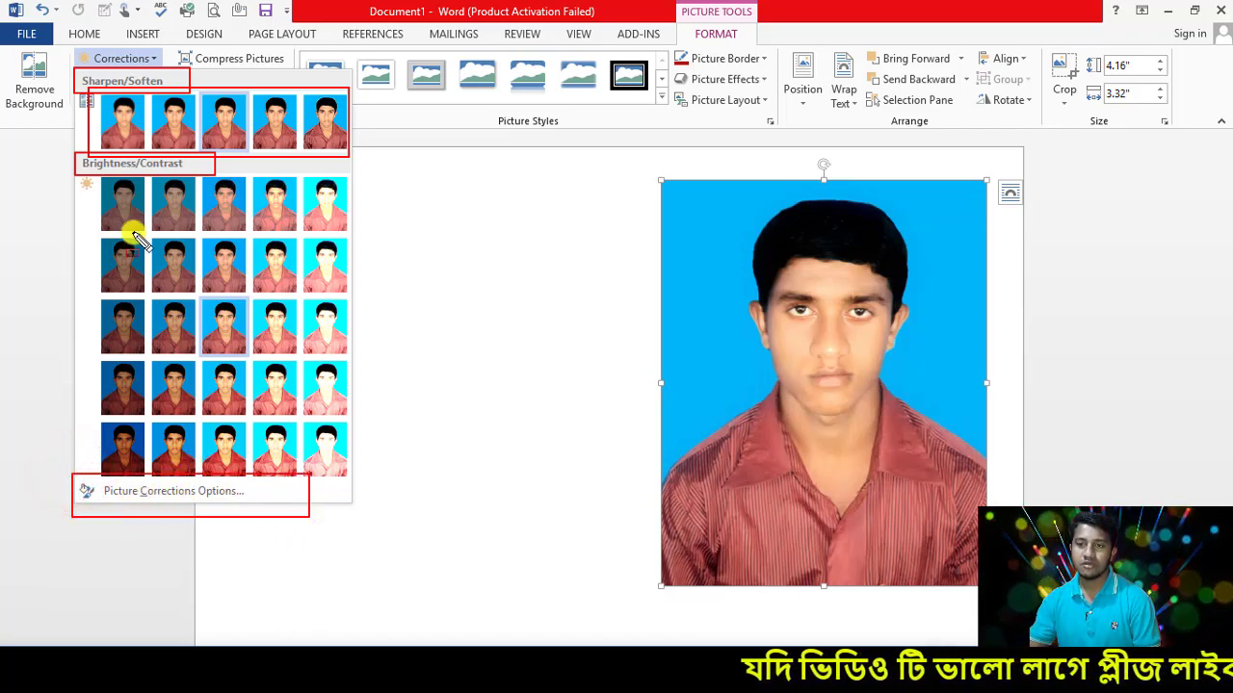
key("Escape")
left_click(154, 58)
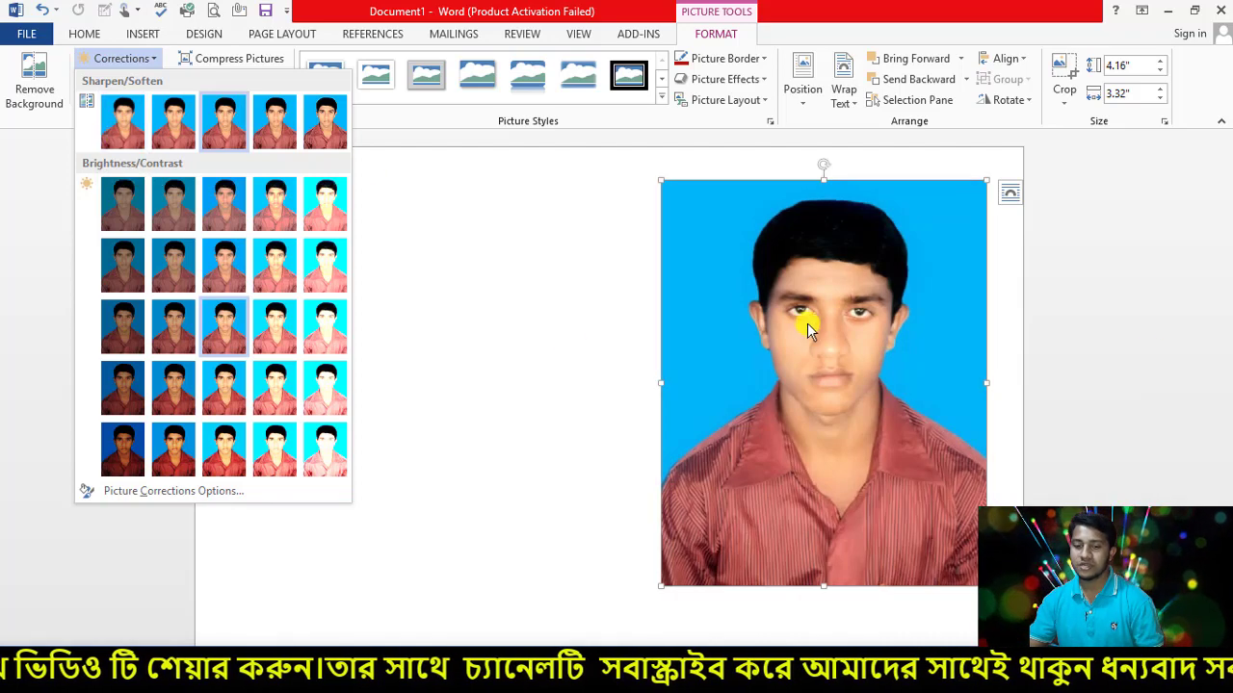
mouse_move(661, 179)
left_mouse_down()
mouse_move(975, 606)
mouse_move(995, 597)
left_mouse_up()
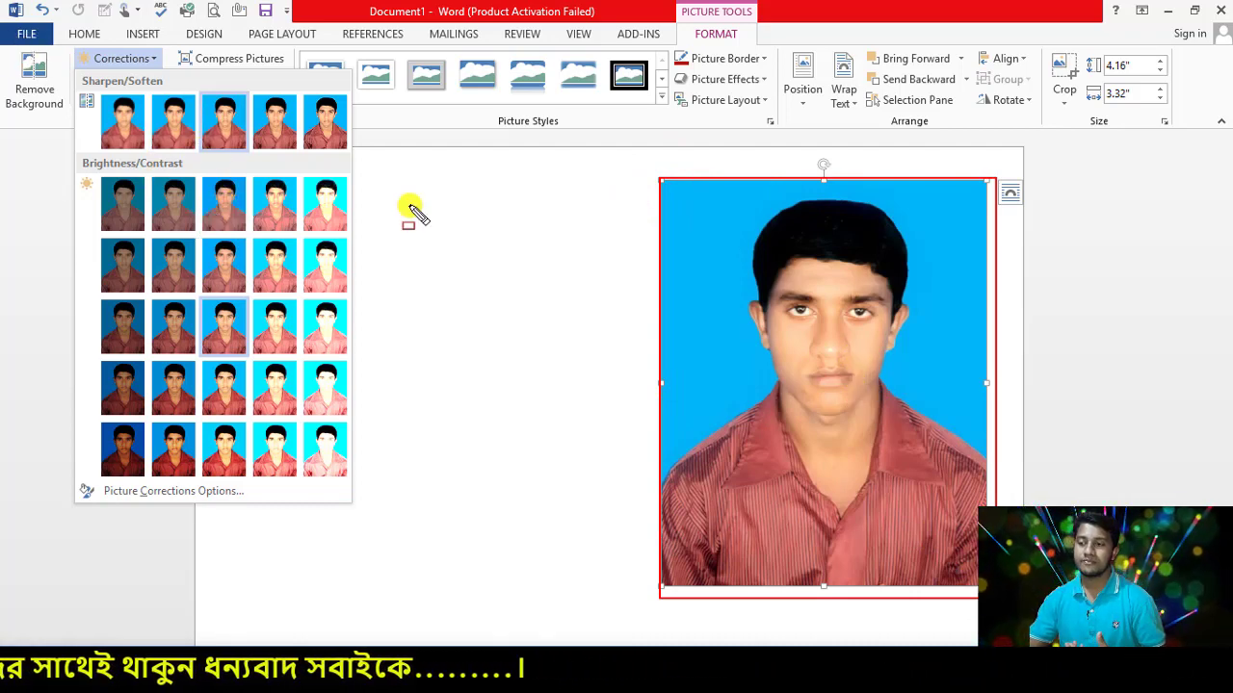
left_click(248, 214)
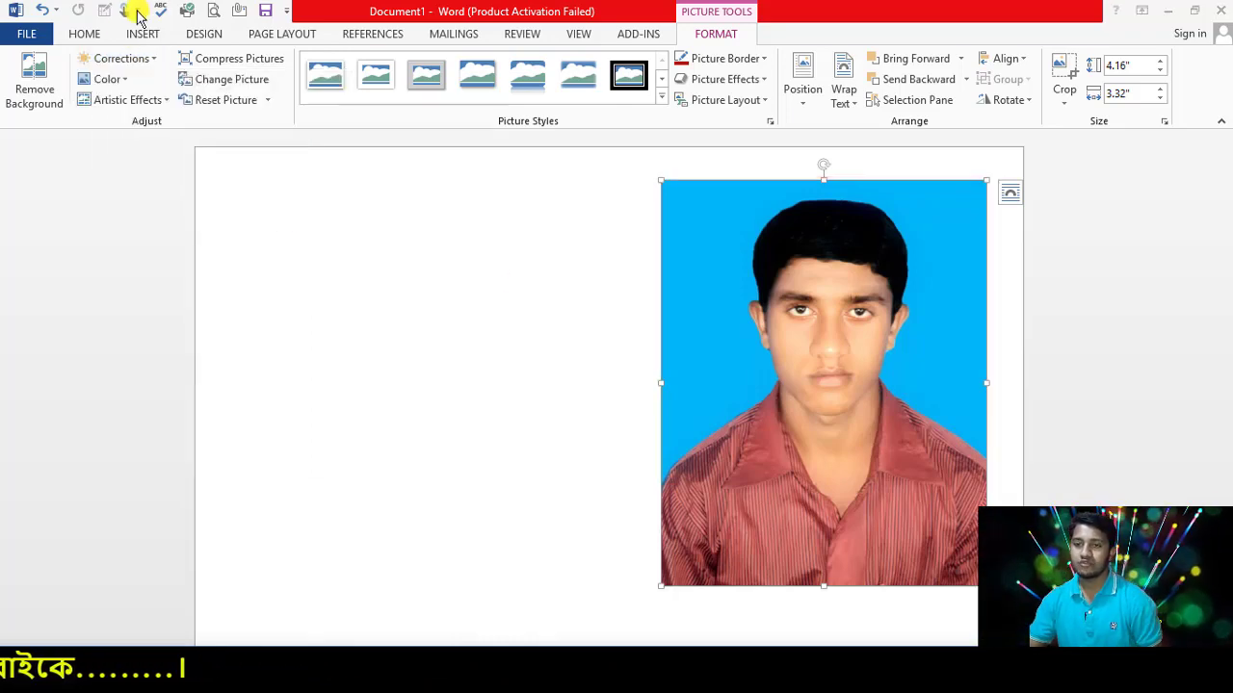
- Soften the photo by 50%, then reduce the softening to 25%
left_click(145, 58)
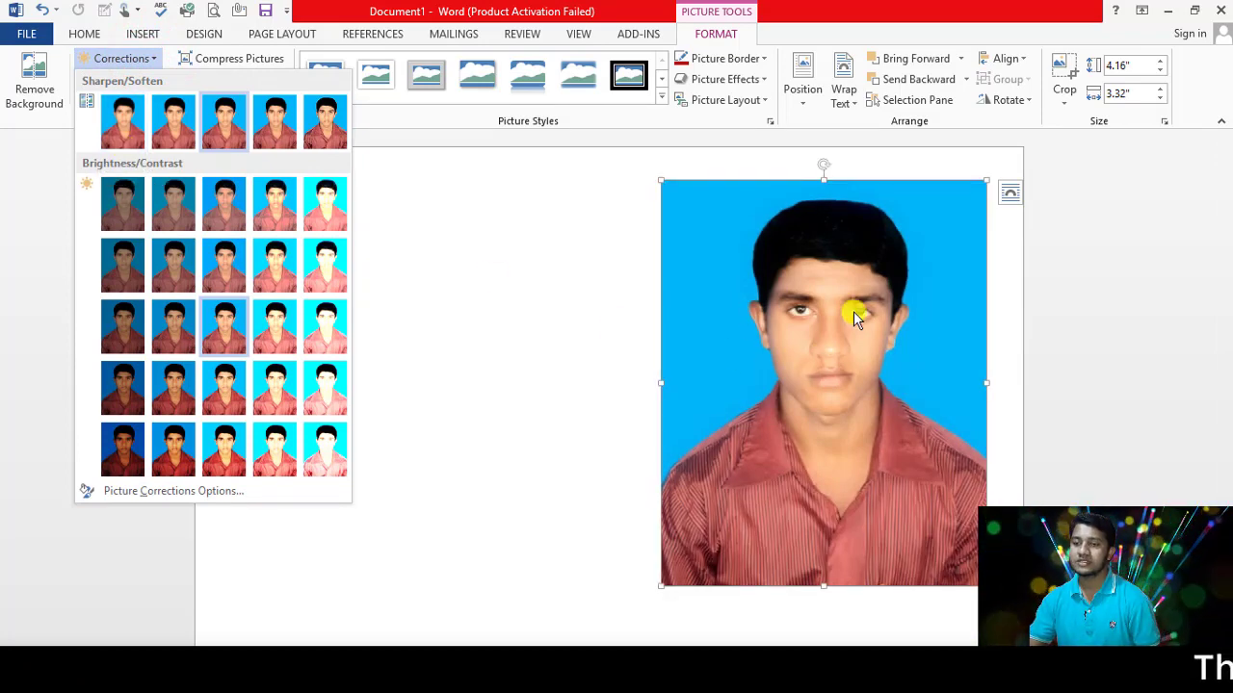
left_click(122, 126)
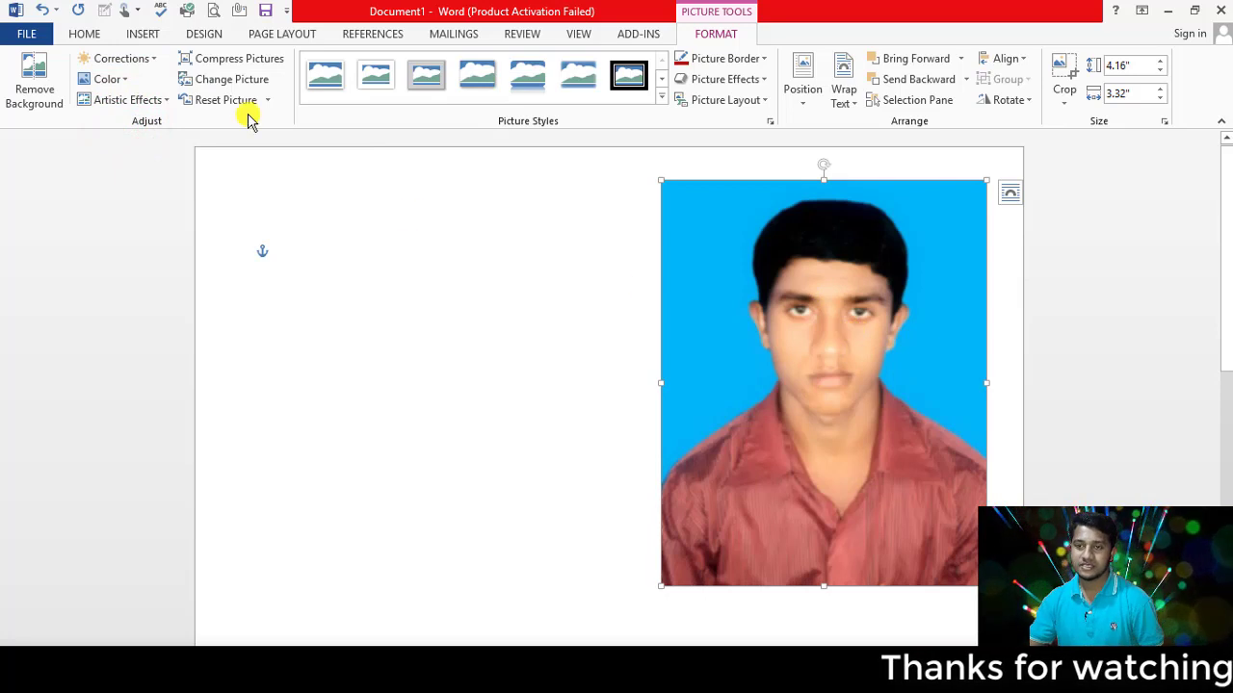
left_click(151, 58)
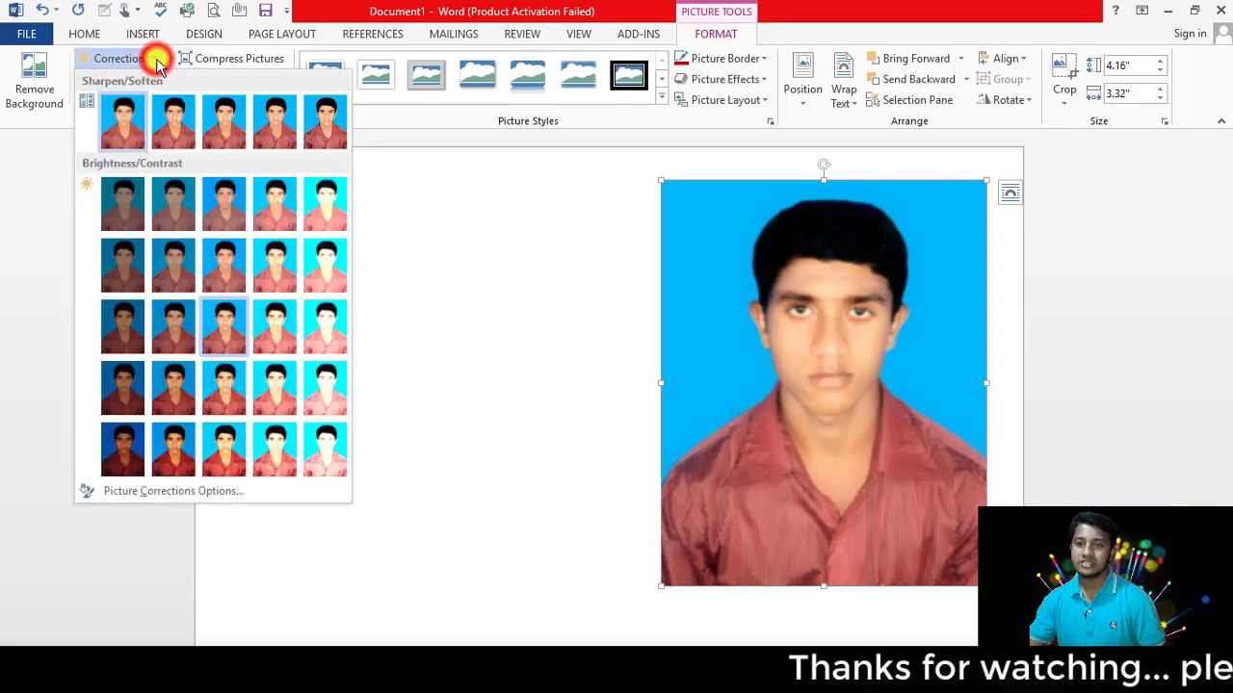
left_click(169, 125)
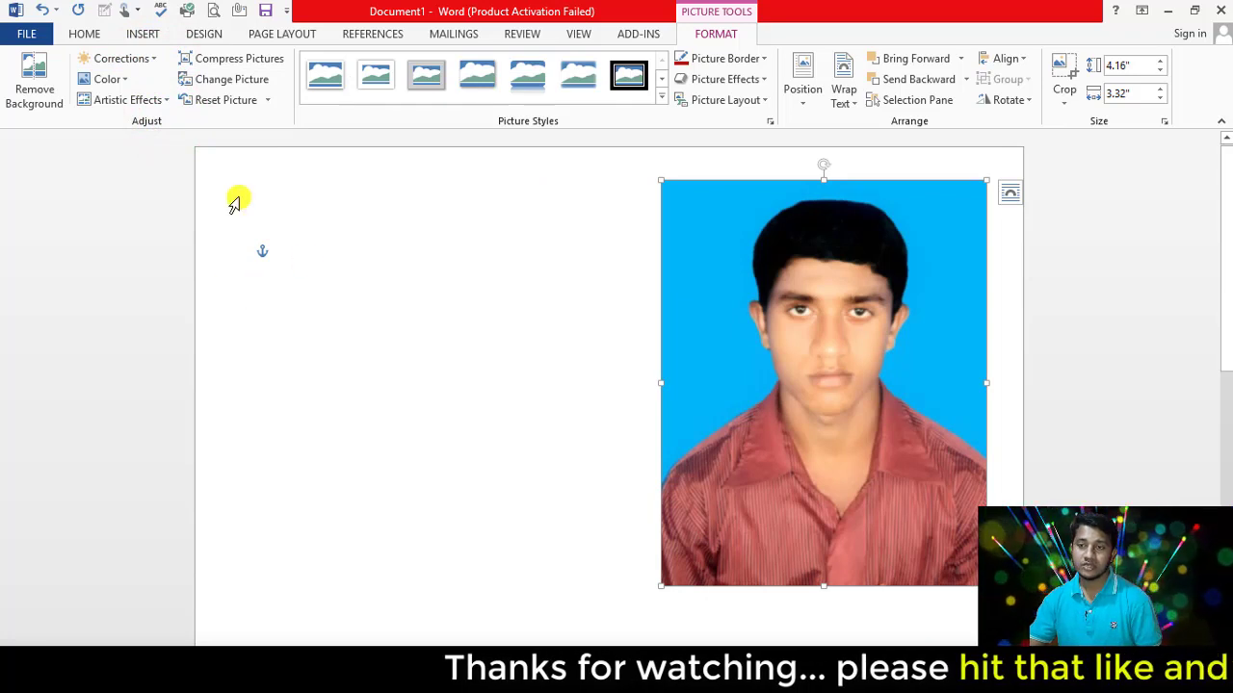
- Remove the softening with Sharpen: 0%, then sharpen the photo by 50%
left_click(152, 58)
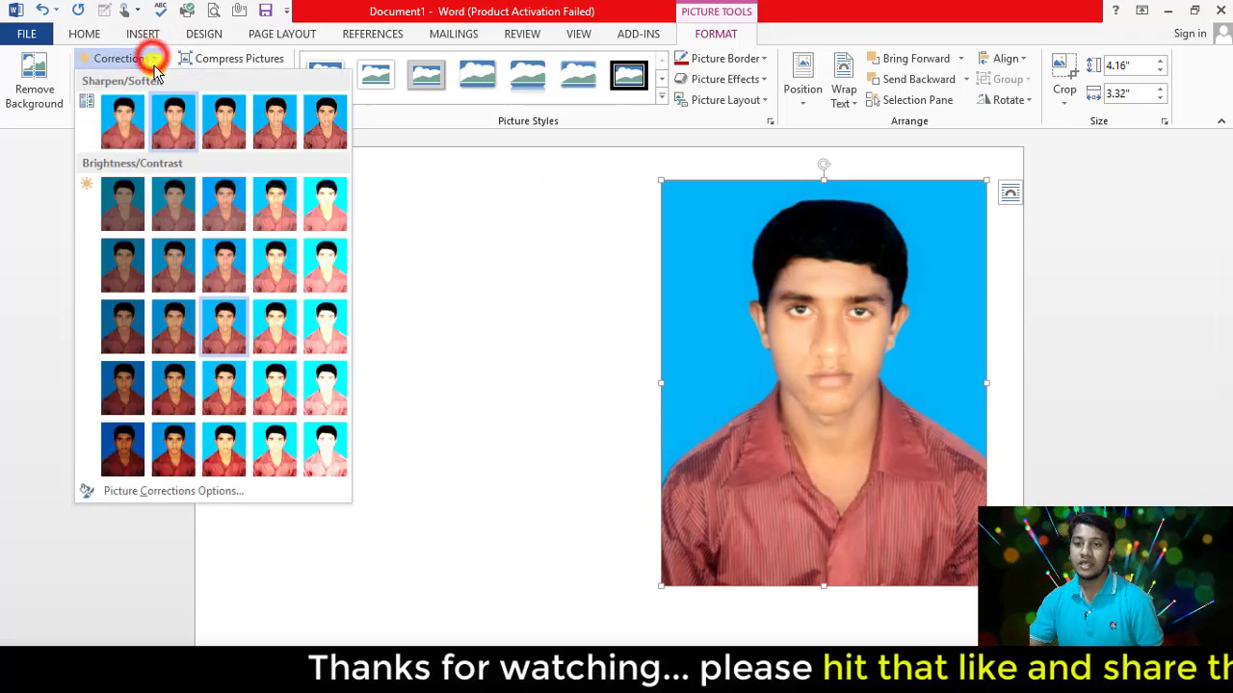
left_click(223, 128)
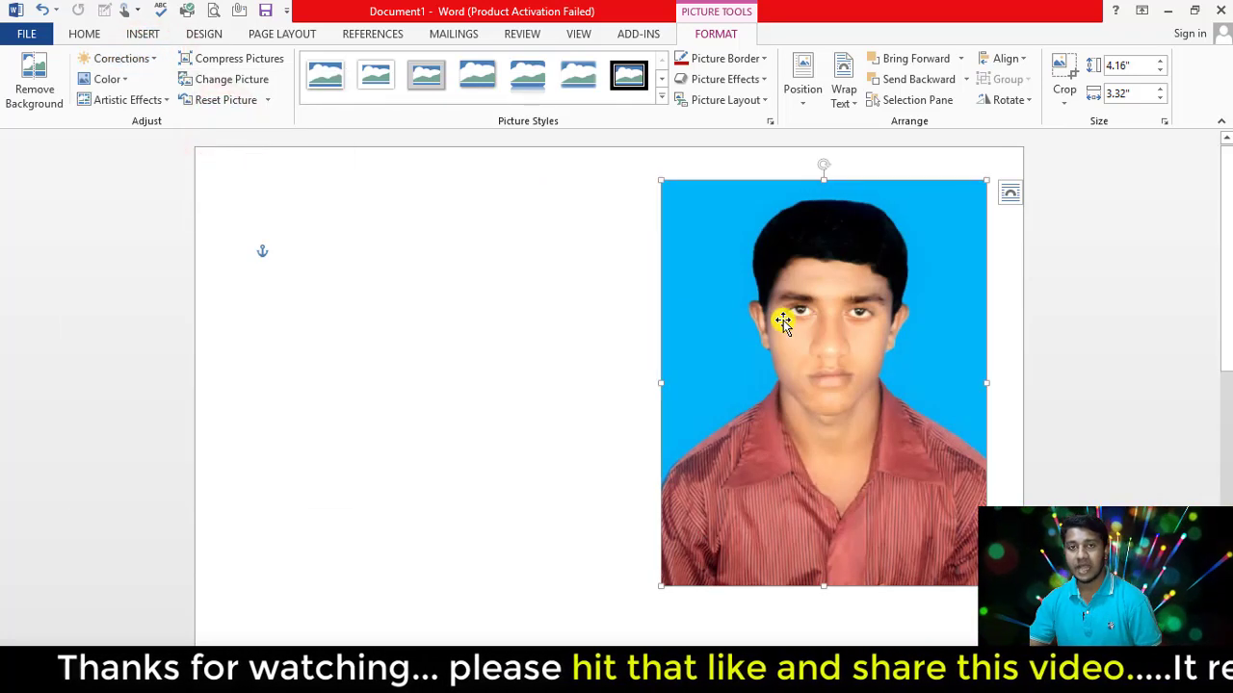
left_click(154, 57)
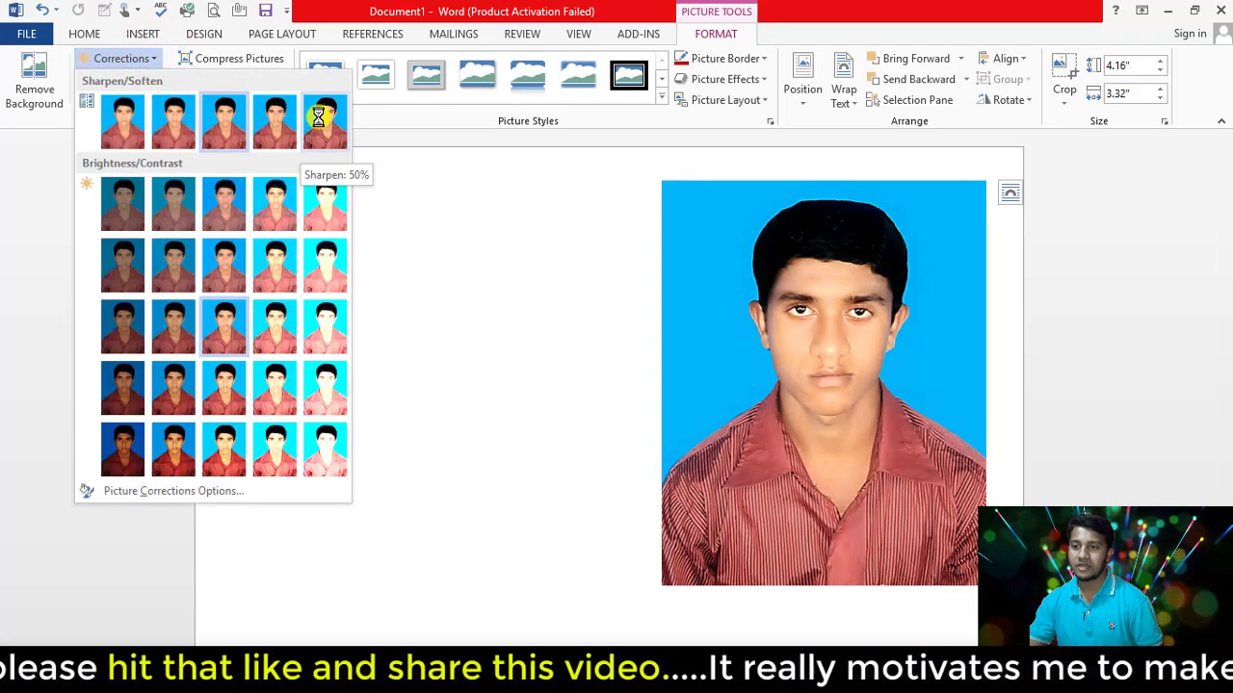
left_click(318, 115)
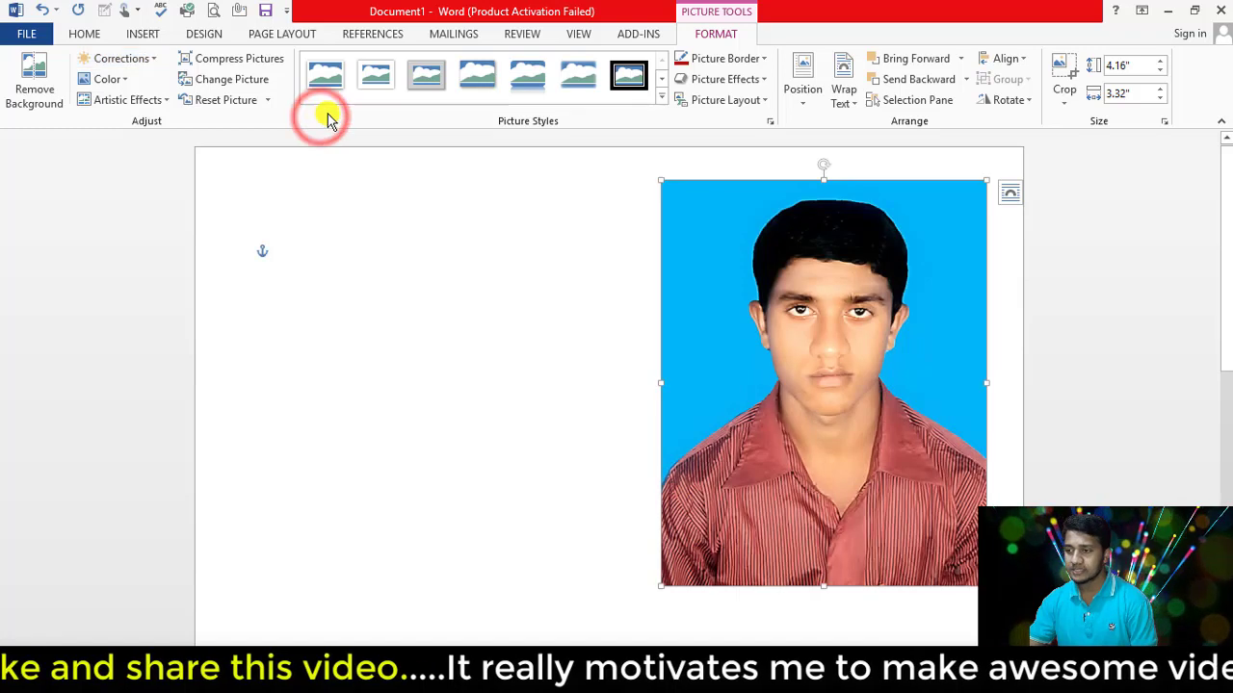
- Reopen the Corrections gallery showing the Sharpen/Soften and Brightness/Contrast preset thumbnails
left_click(152, 58)
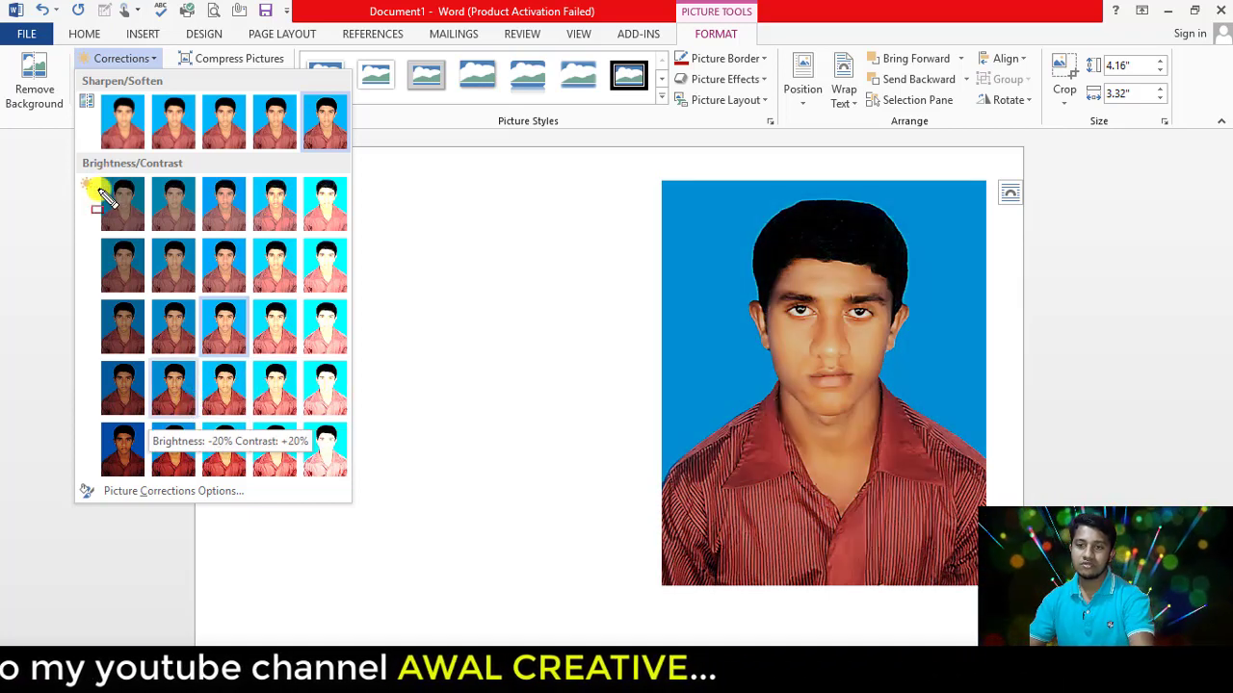
left_click_drag(93, 171, 345, 480)
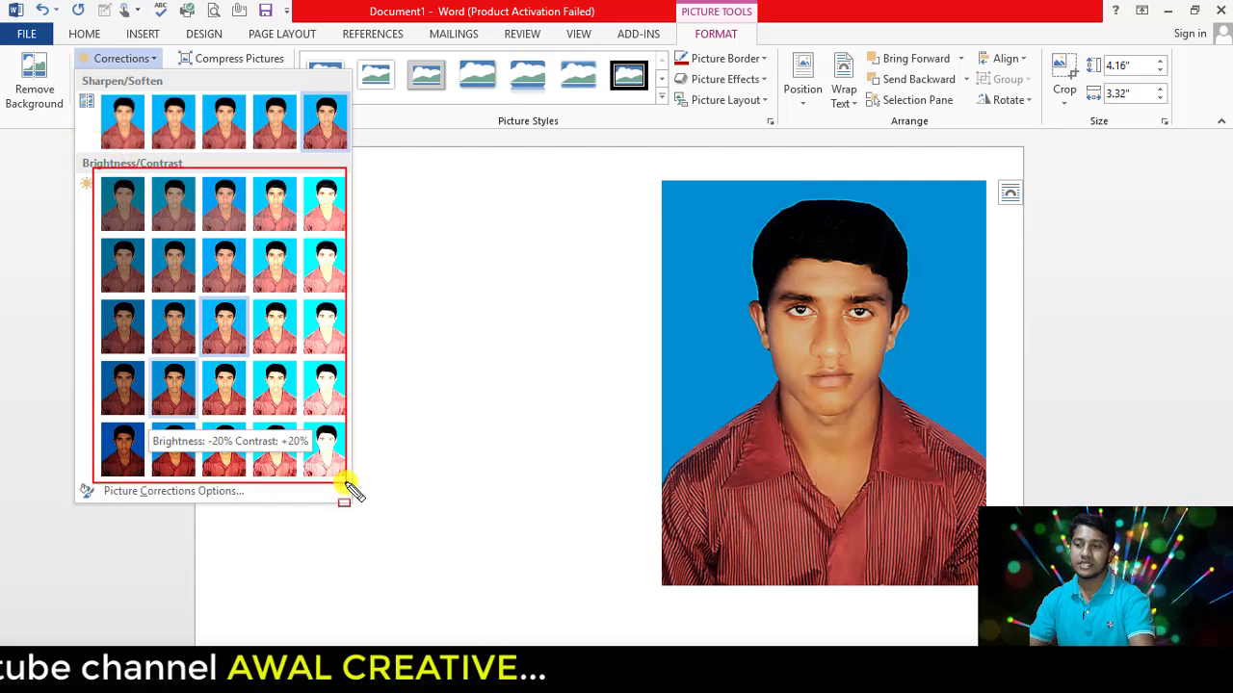
key("Escape")
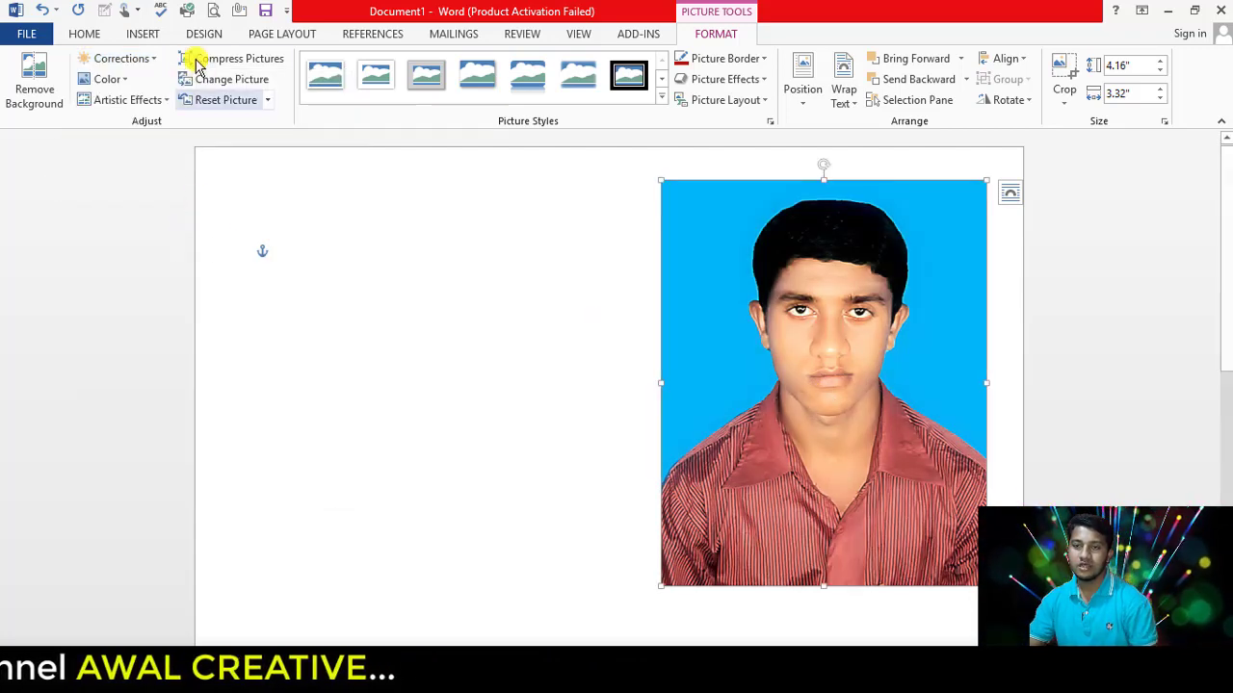
left_click(157, 59)
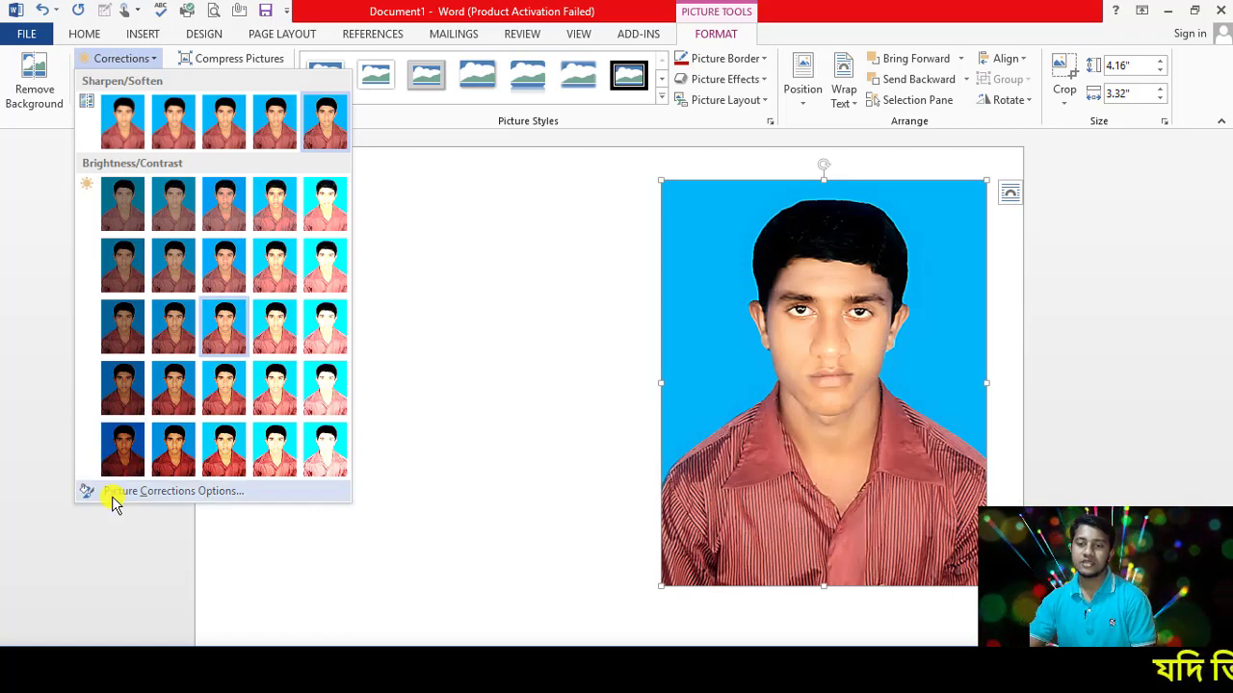
- Open Picture Corrections Options to show the Format Picture pane
left_click(170, 497)
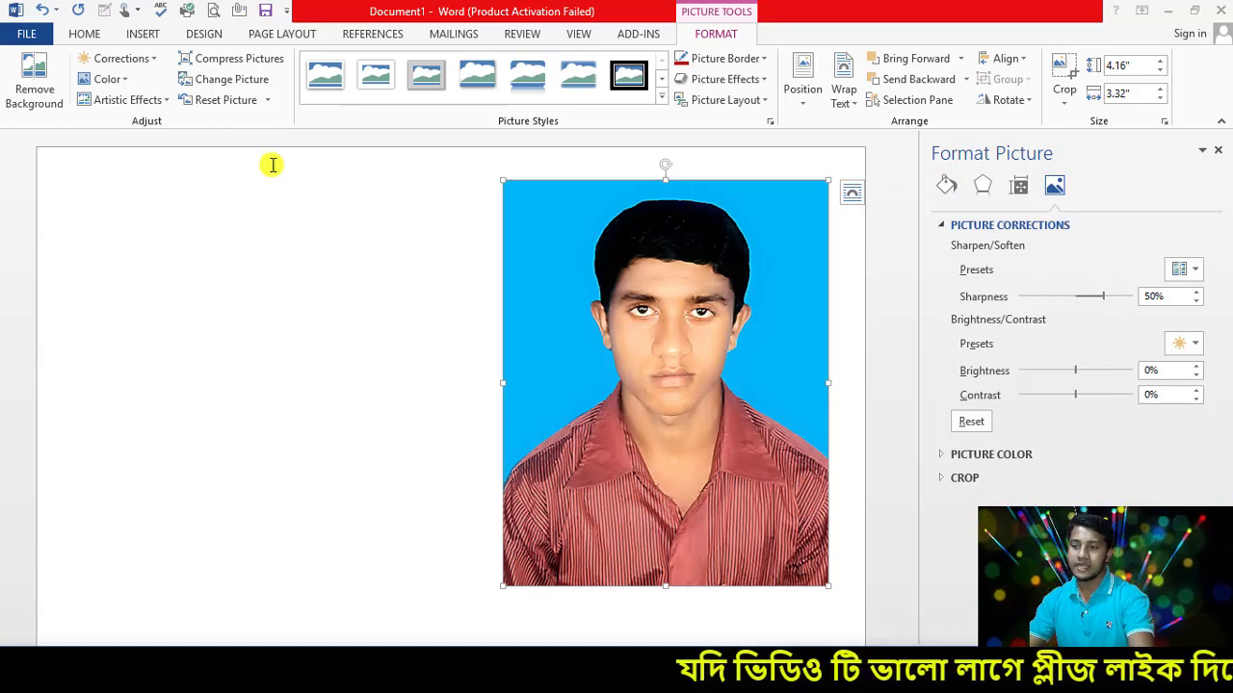
left_click(154, 61)
left_click(104, 61)
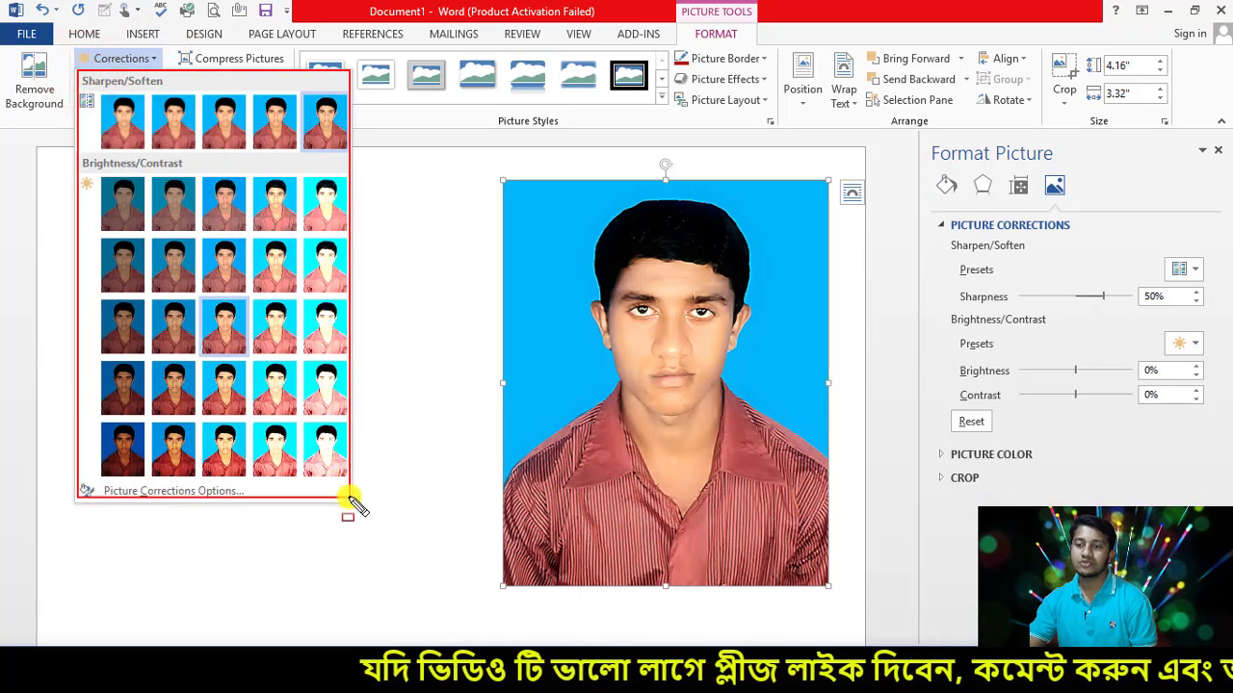
- Reset sharpness to 0% from the pane's Sharpen/Soften Presets dropdown
left_click_drag(942, 236, 1219, 321)
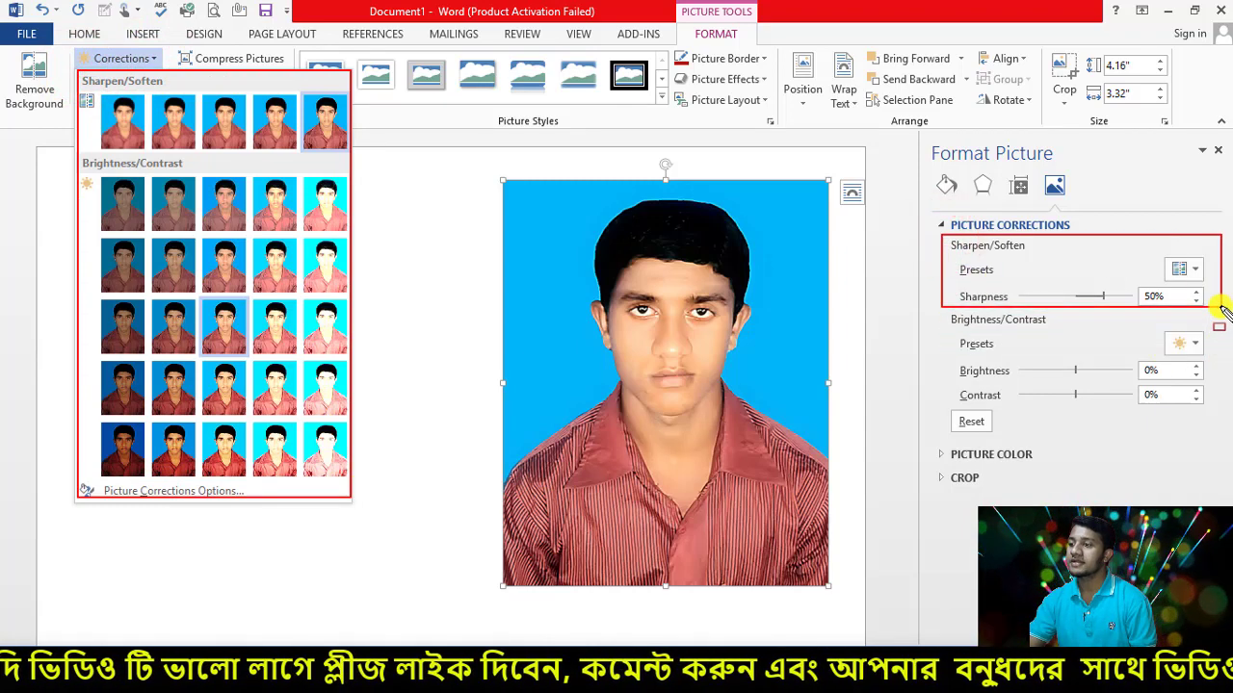
left_click_drag(946, 313, 1161, 410)
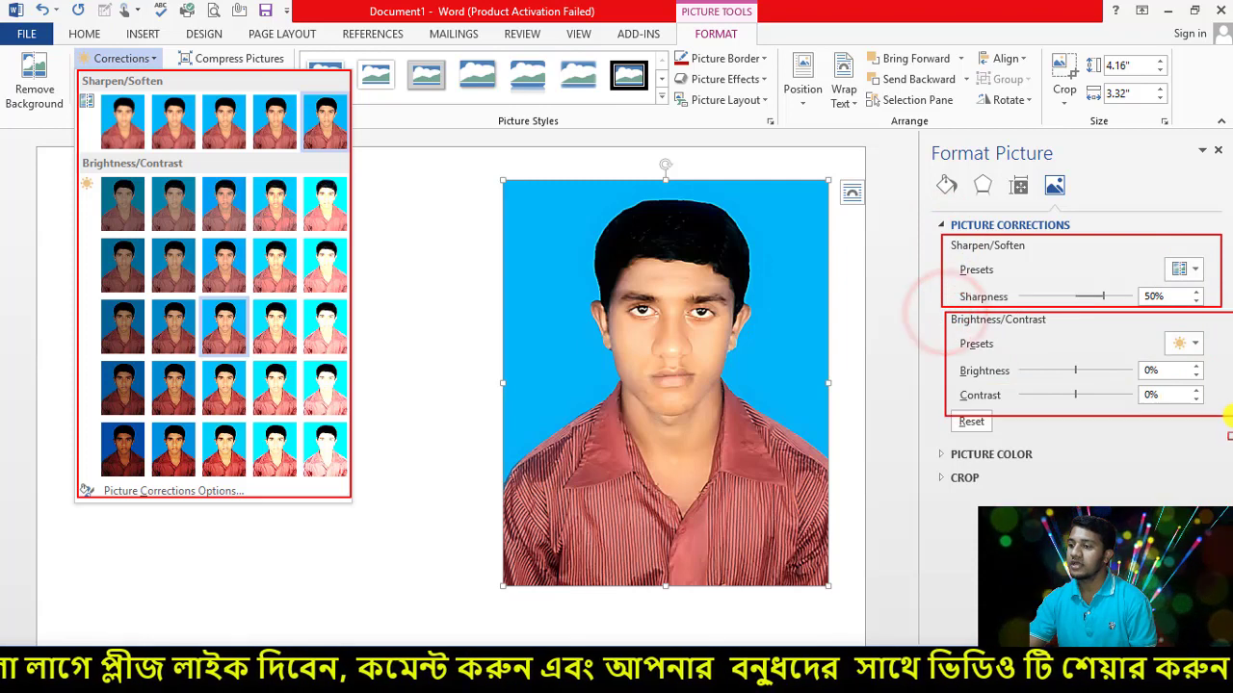
key("Escape")
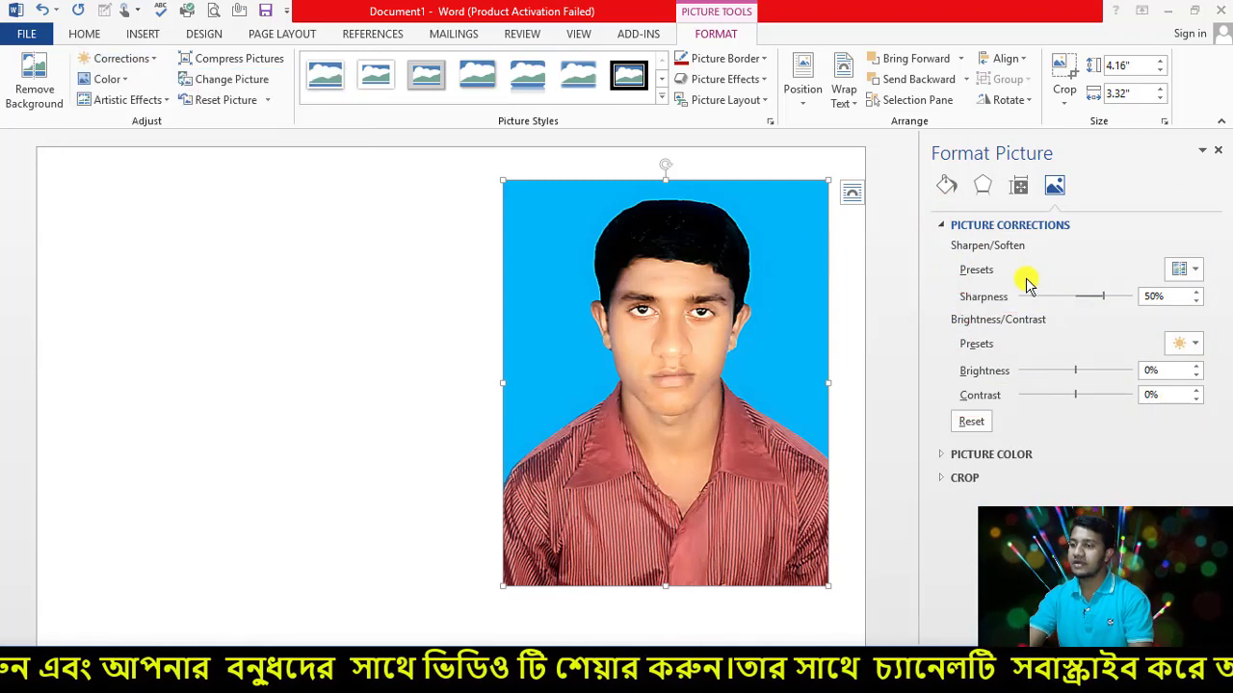
left_click(1195, 270)
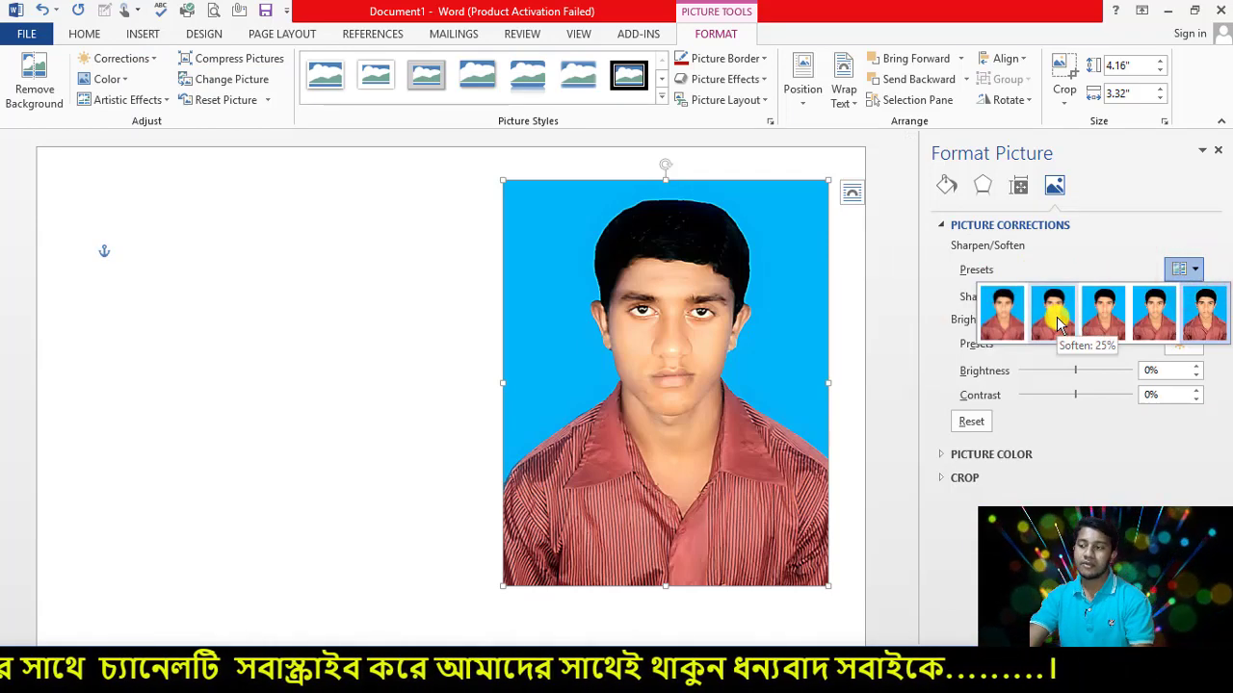
left_click(1108, 318)
- Glance at the Corrections gallery, then show the pane's five Sharpen/Soften preset thumbnails
left_click(154, 60)
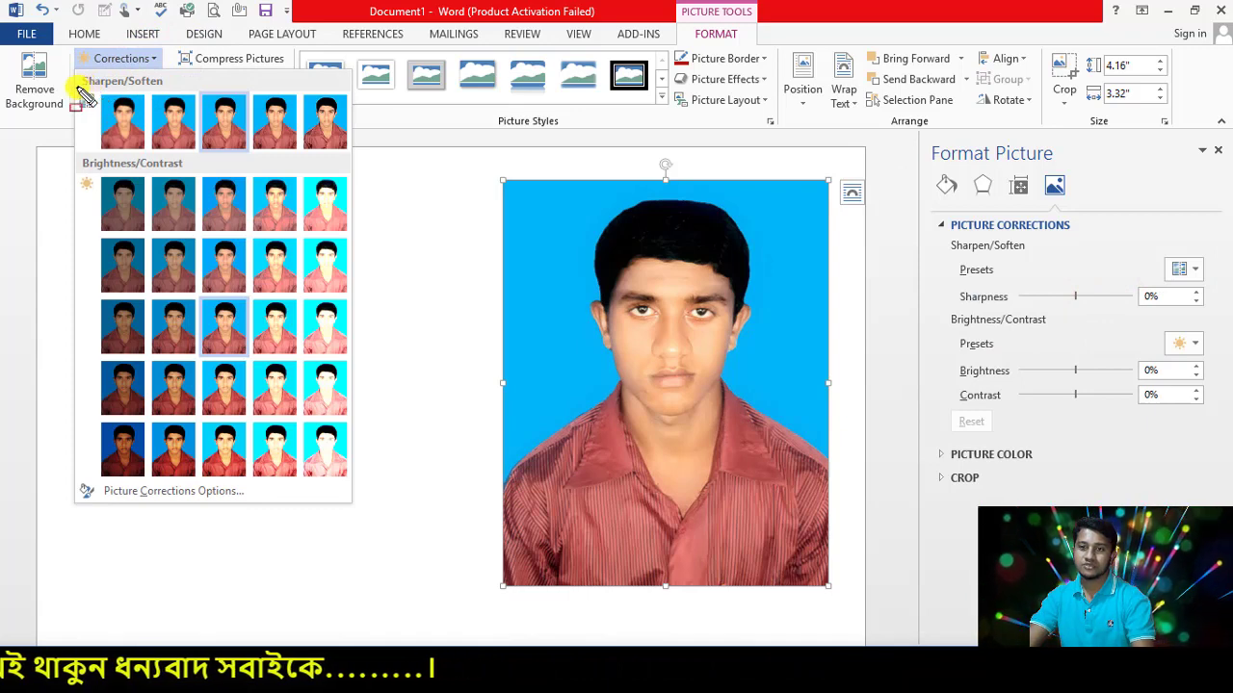
left_click_drag(82, 75, 357, 170)
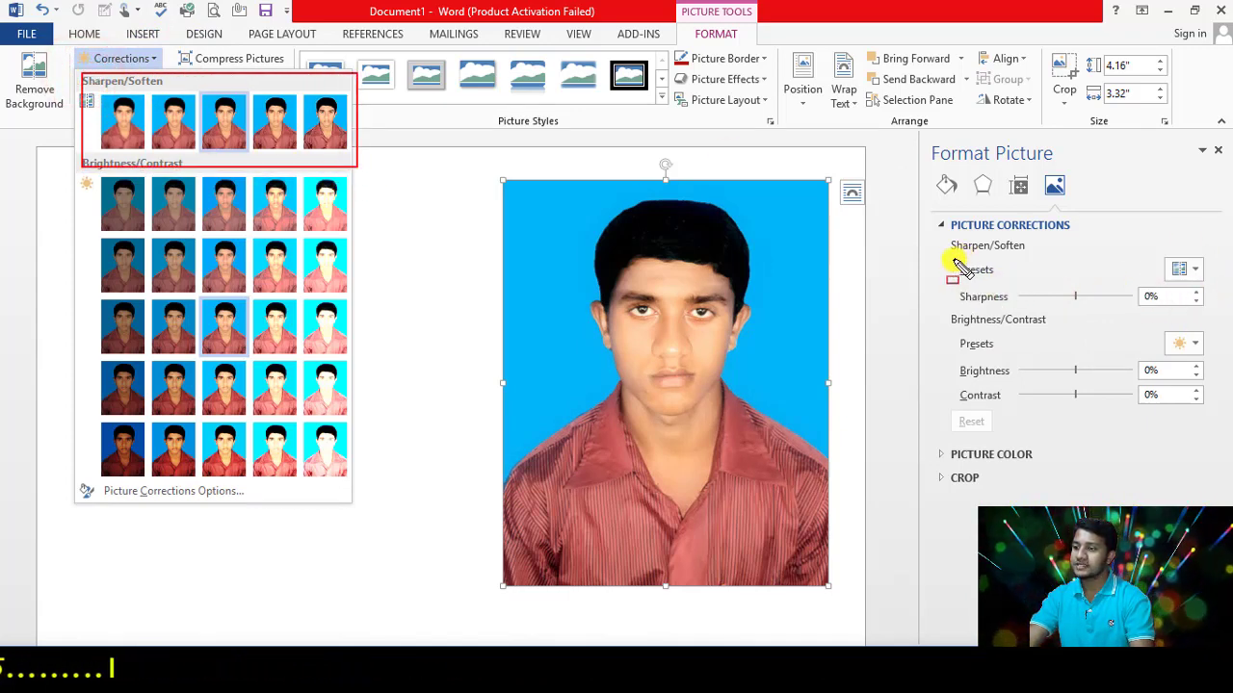
left_click_drag(954, 260, 1227, 287)
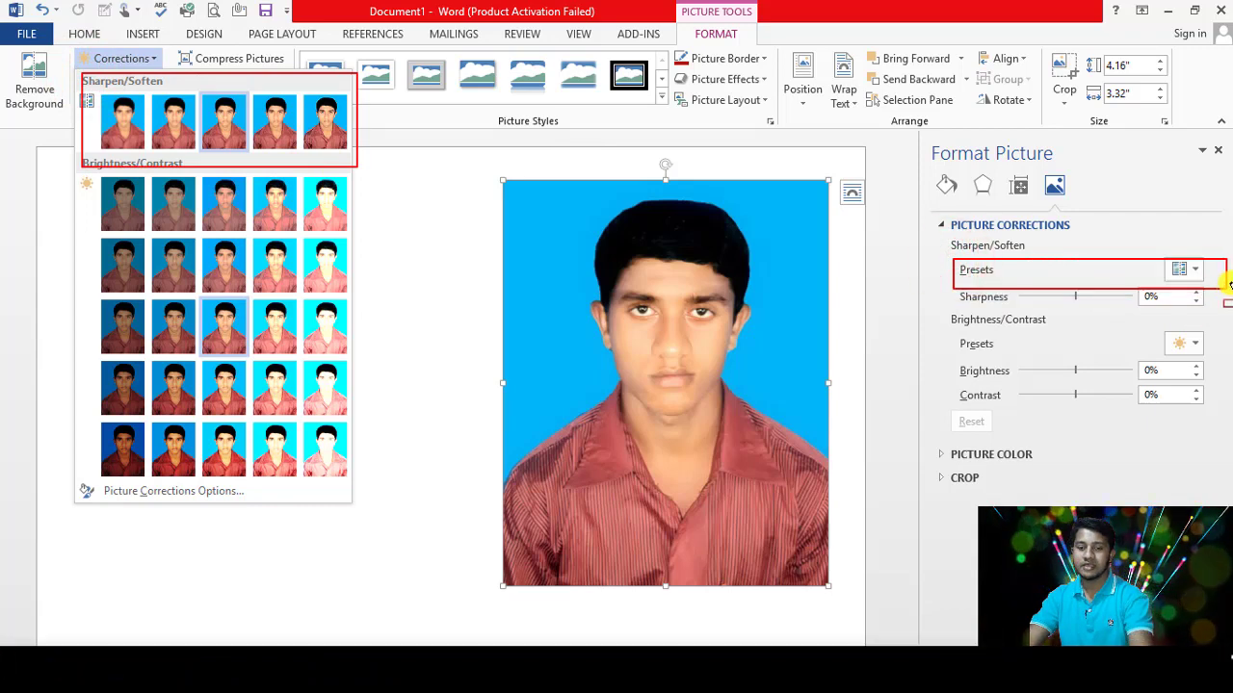
key("Escape")
left_click(1194, 274)
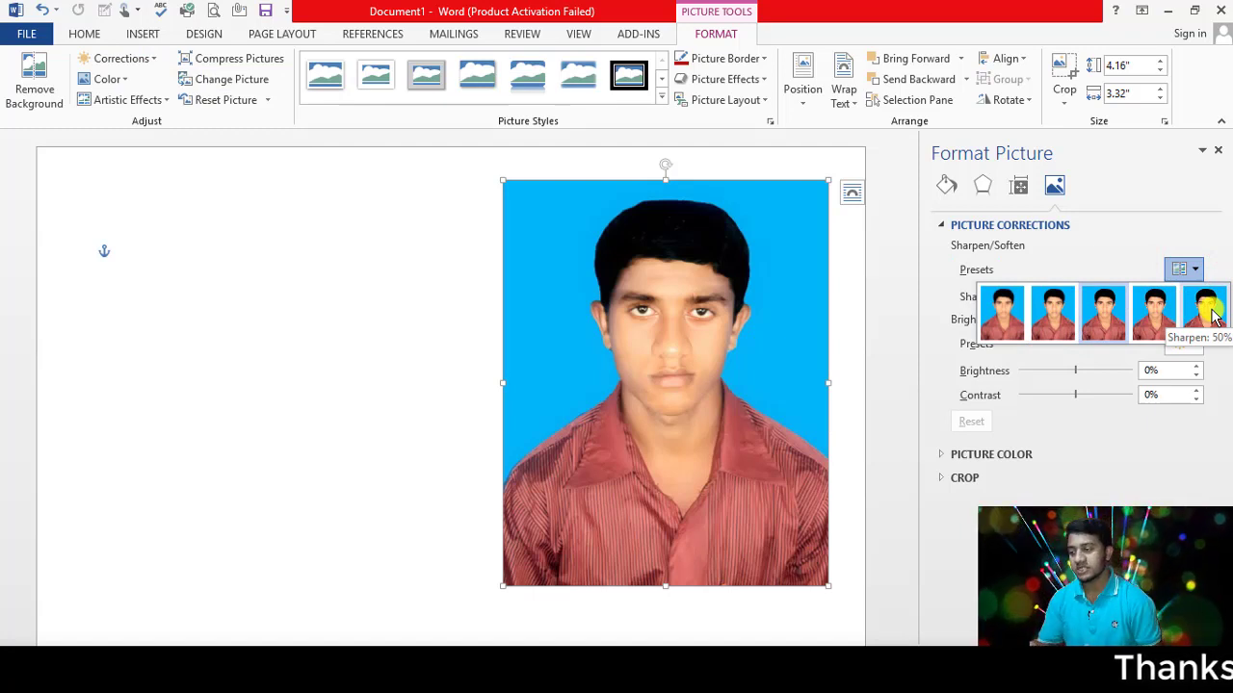
left_click(928, 304)
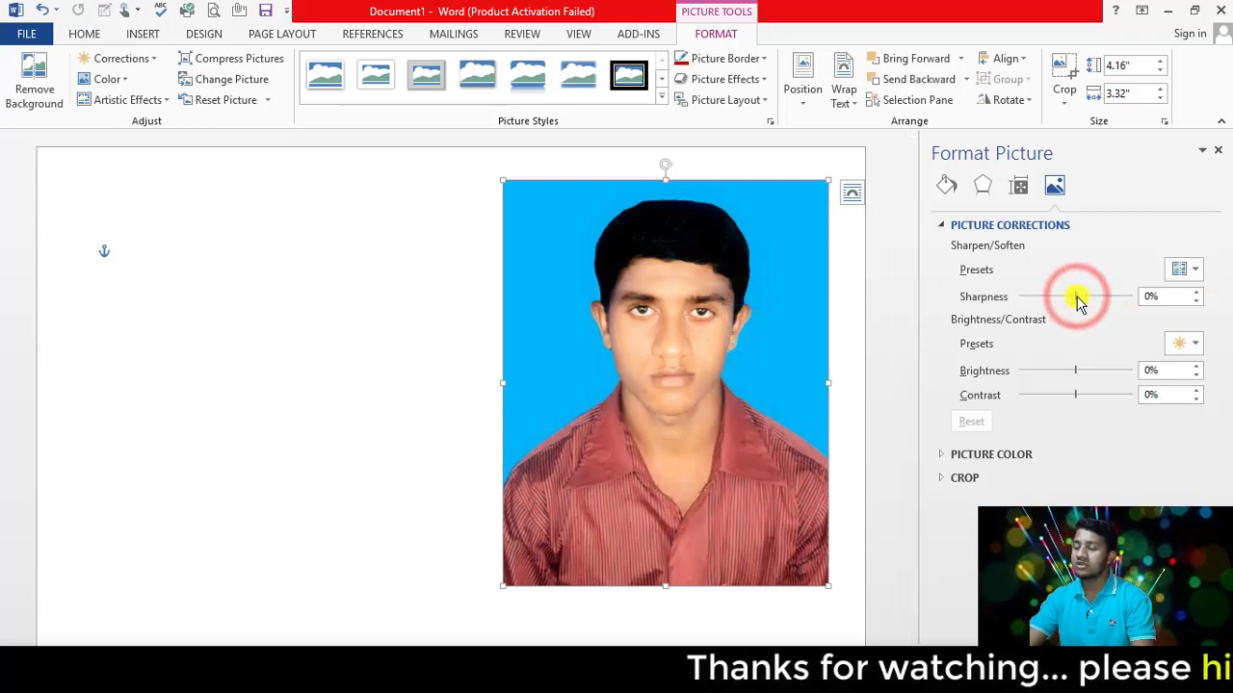
left_click_drag(1077, 296, 1131, 296)
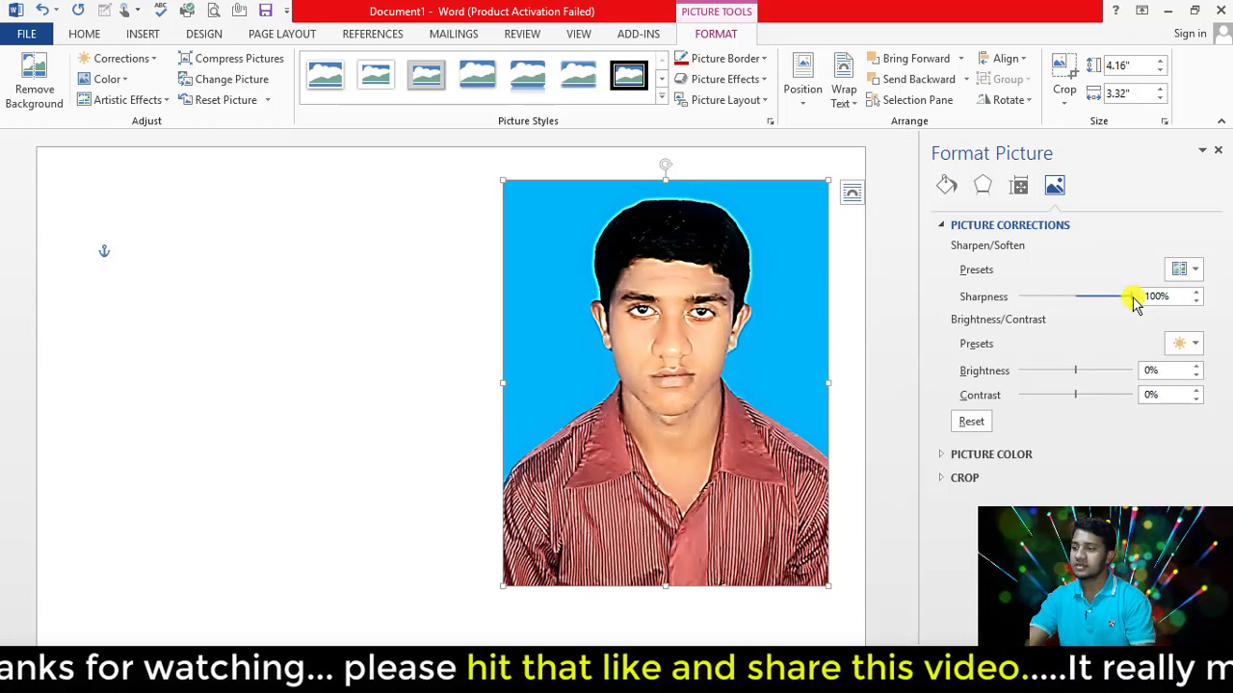
left_click_drag(1132, 299, 999, 299)
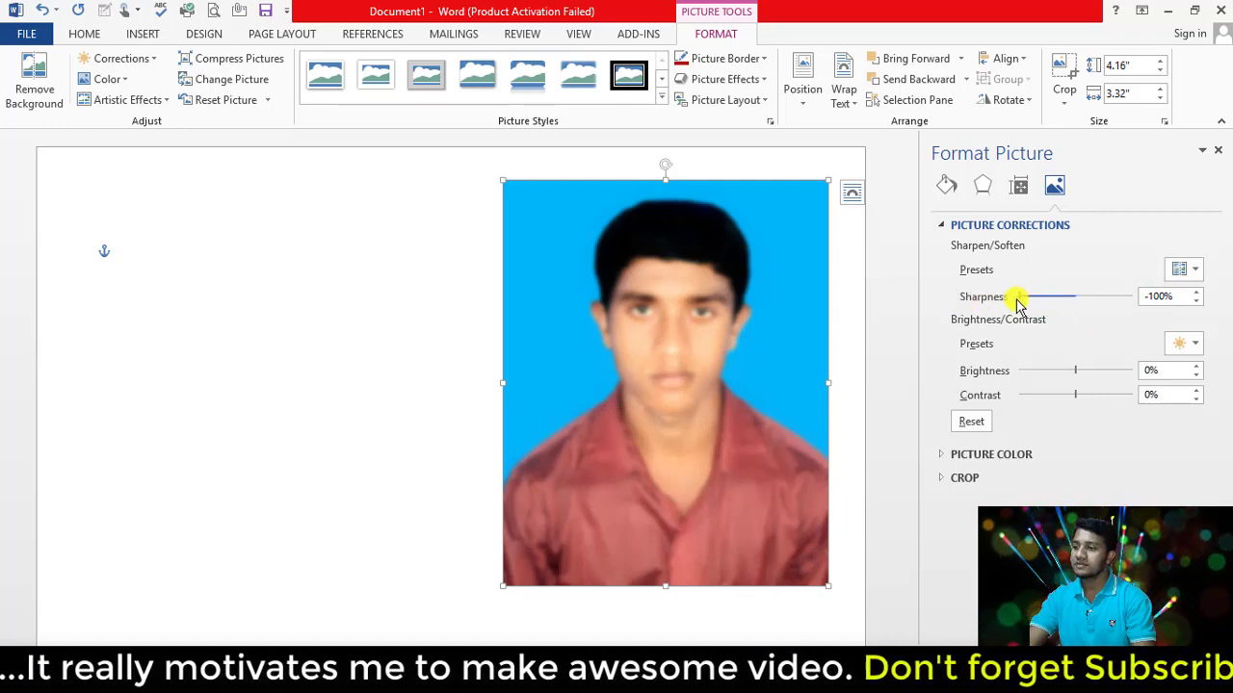
left_click_drag(1018, 298, 1072, 298)
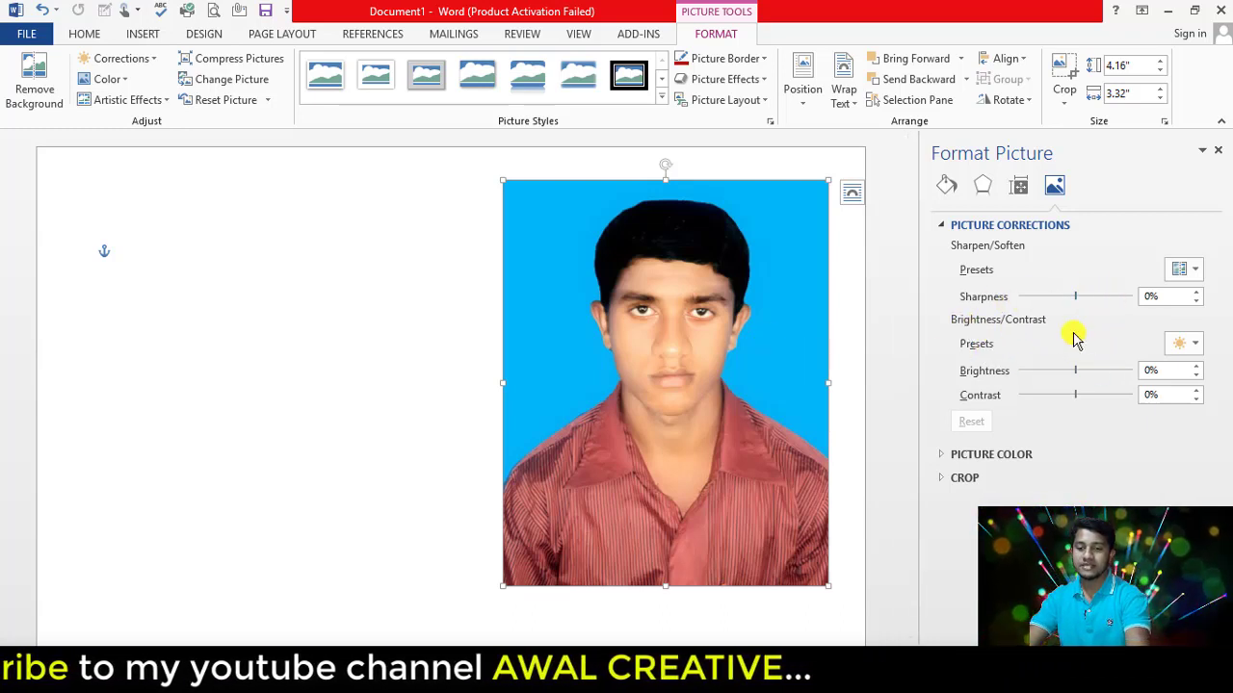
mouse_move(943, 300)
left_mouse_down()
mouse_move(1133, 407)
mouse_move(1200, 410)
left_mouse_up()
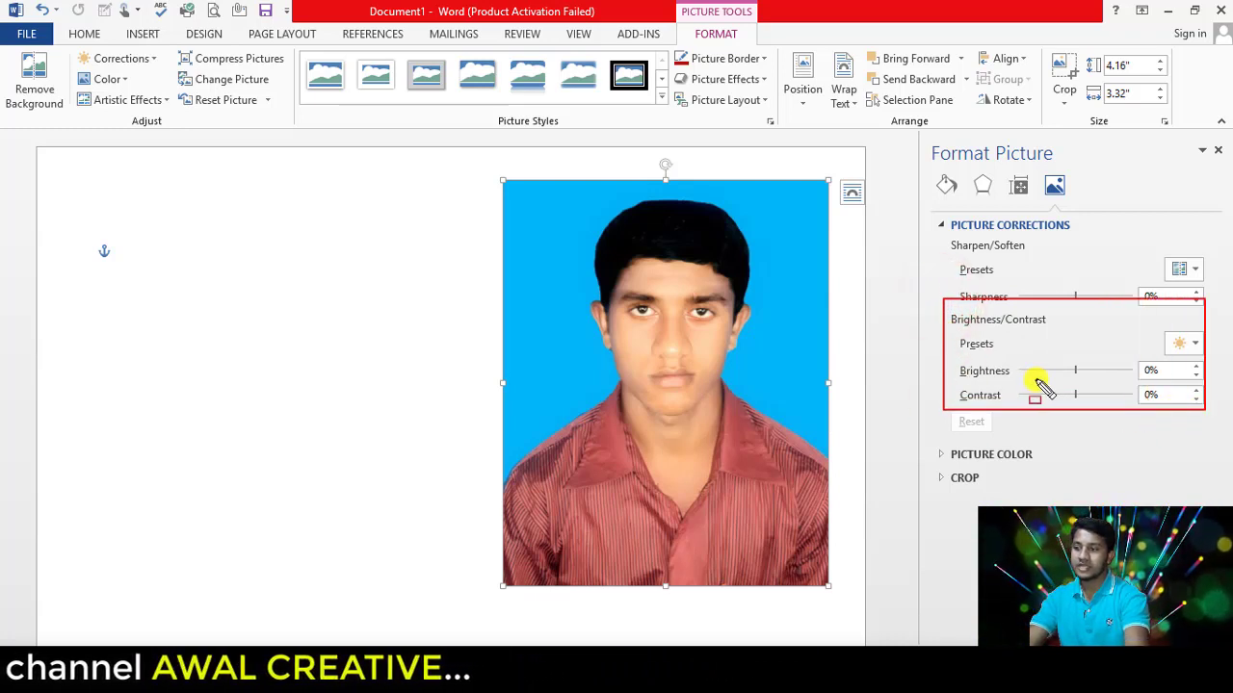
- Move the photo further left on the page
key("Escape")
left_click(720, 348)
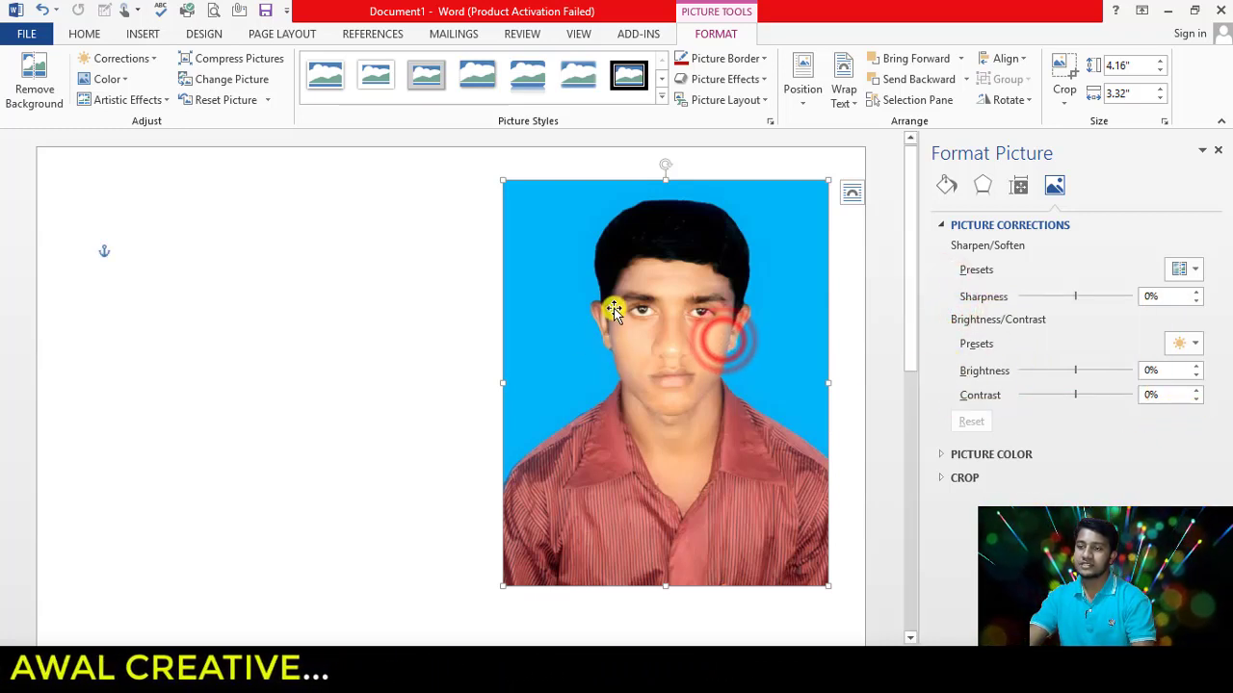
left_click_drag(693, 270, 587, 265)
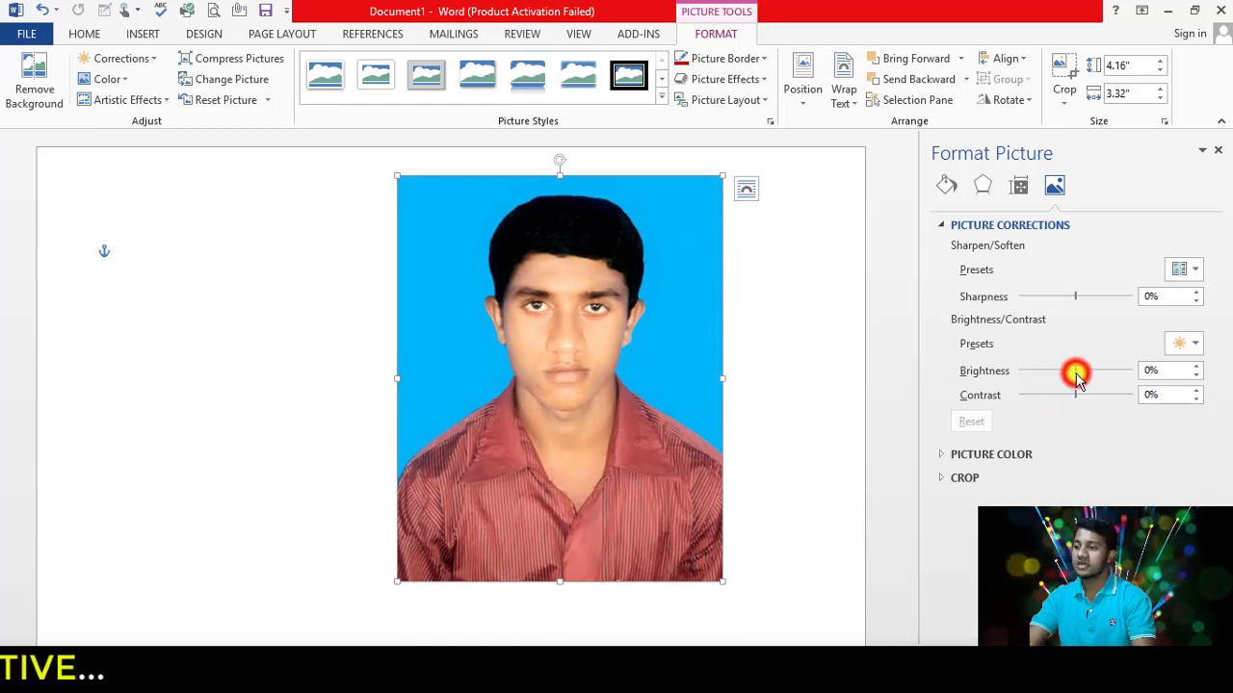
- Try brightness values like 29%, 25% and 50%, then set contrast -10% and brightness 10%
left_click_drag(1074, 371, 1092, 371)
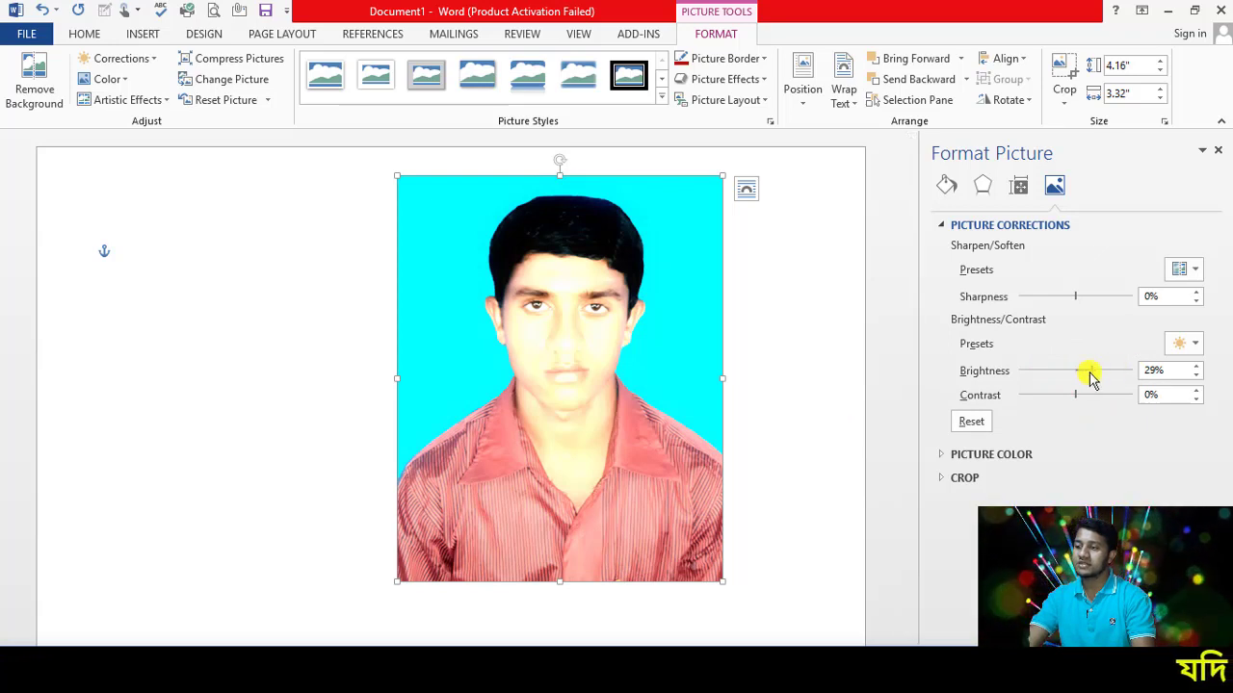
mouse_move(1089, 376)
left_mouse_down()
mouse_move(1078, 371)
mouse_move(1101, 369)
left_mouse_up()
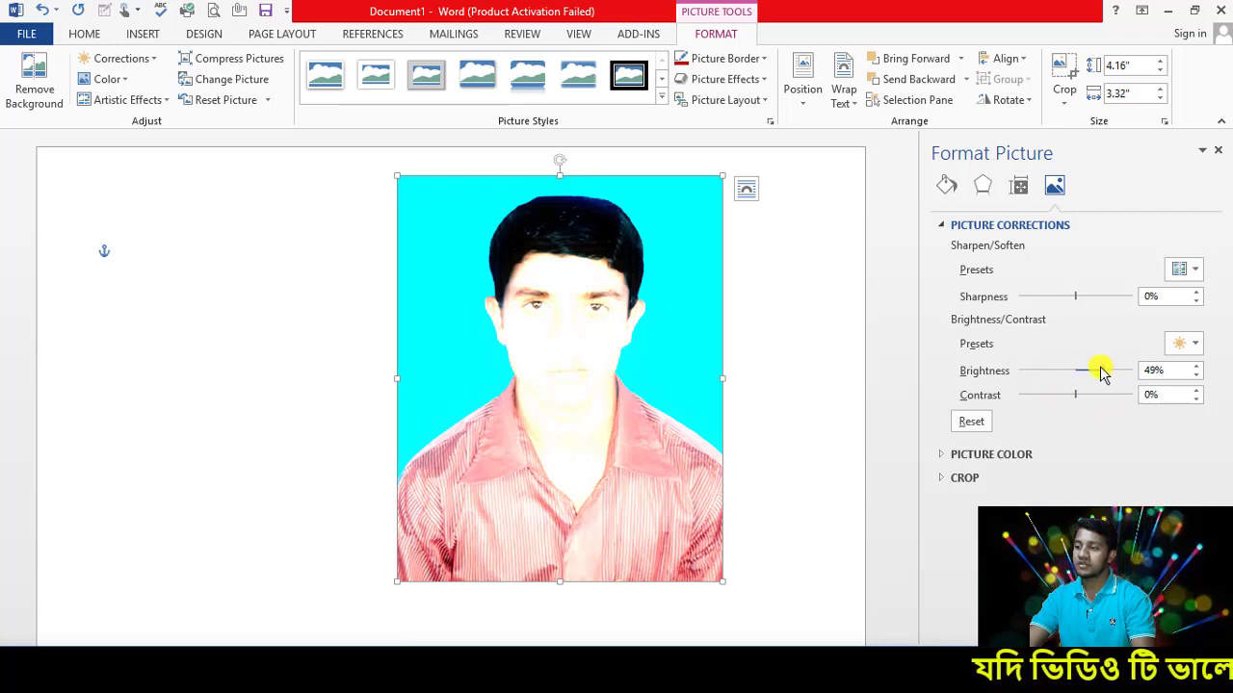
left_click_drag(1101, 376, 1088, 372)
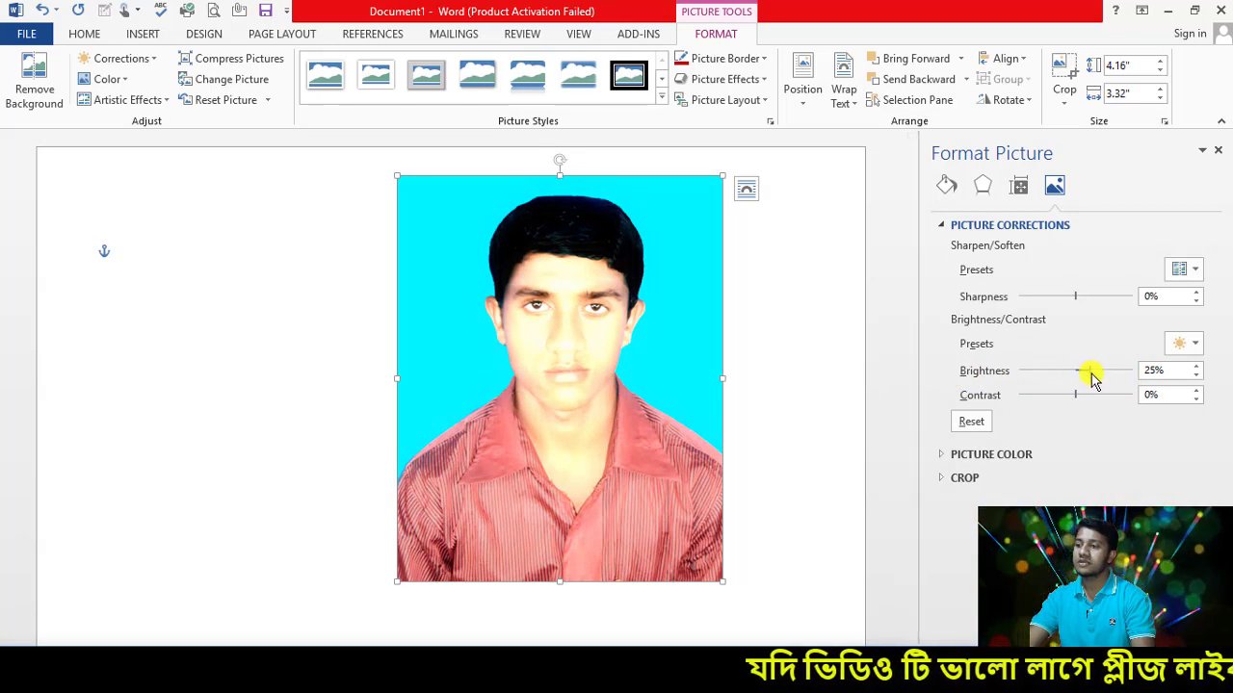
mouse_move(1089, 371)
left_mouse_down()
mouse_move(1033, 383)
mouse_move(1075, 383)
left_mouse_up()
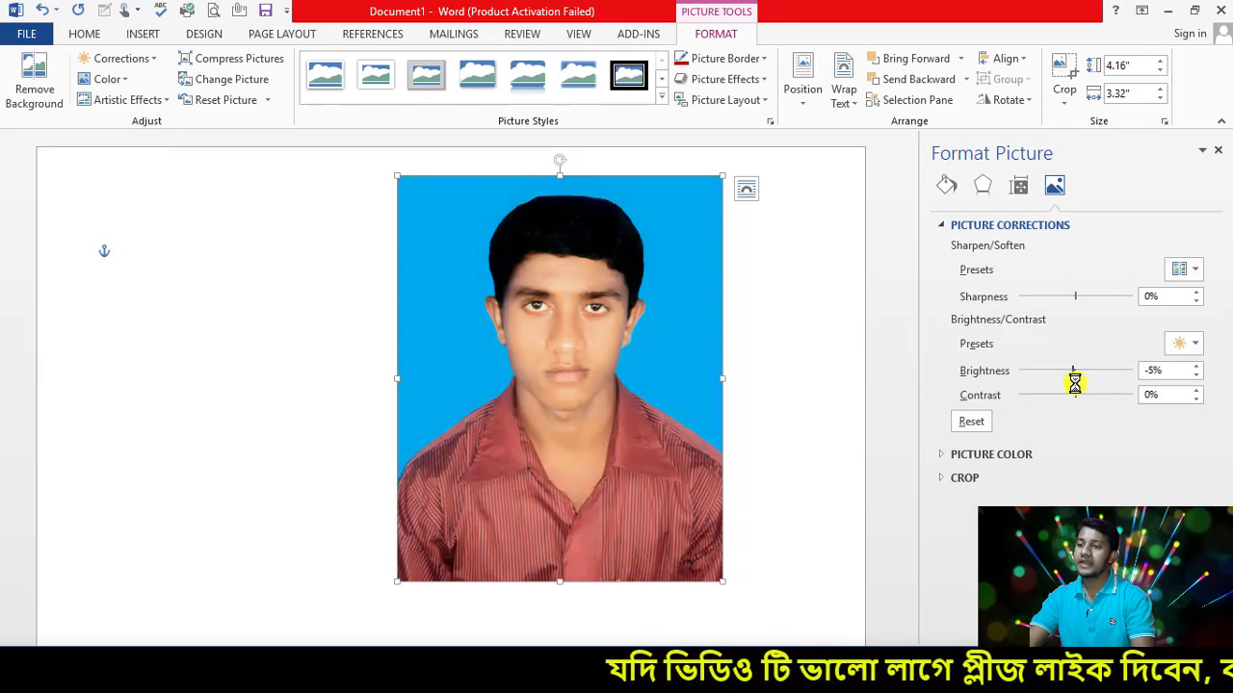
left_click_drag(1169, 375, 1112, 385)
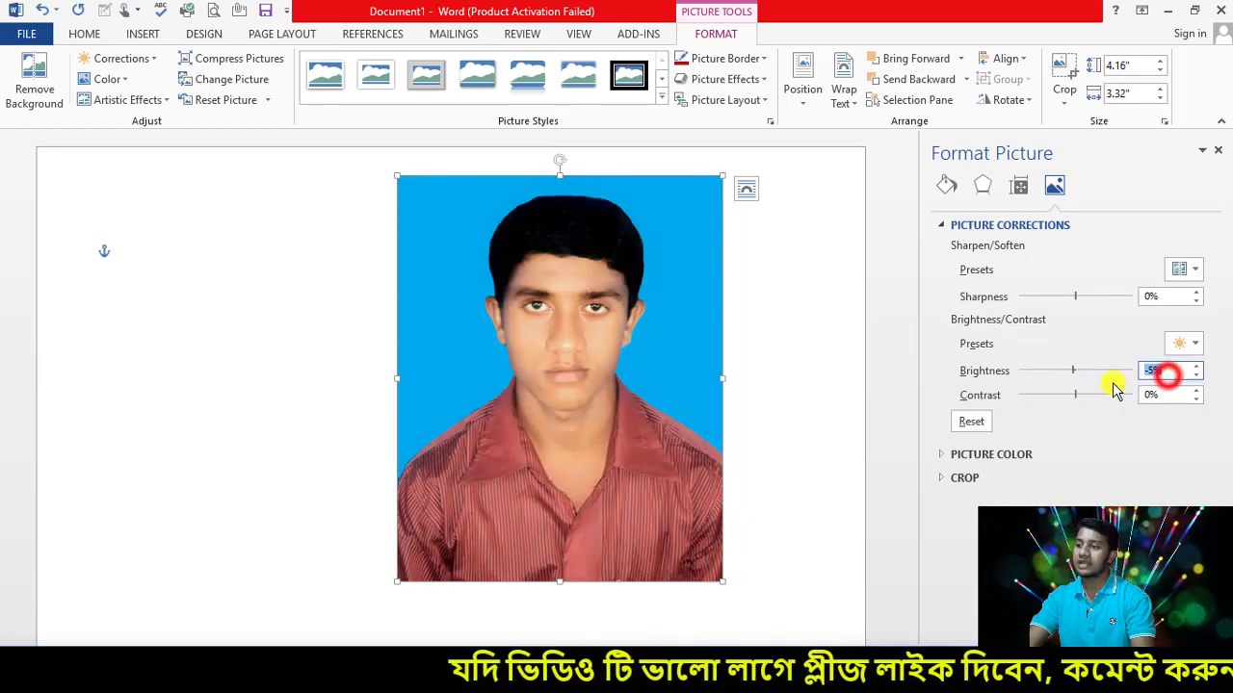
type("50")
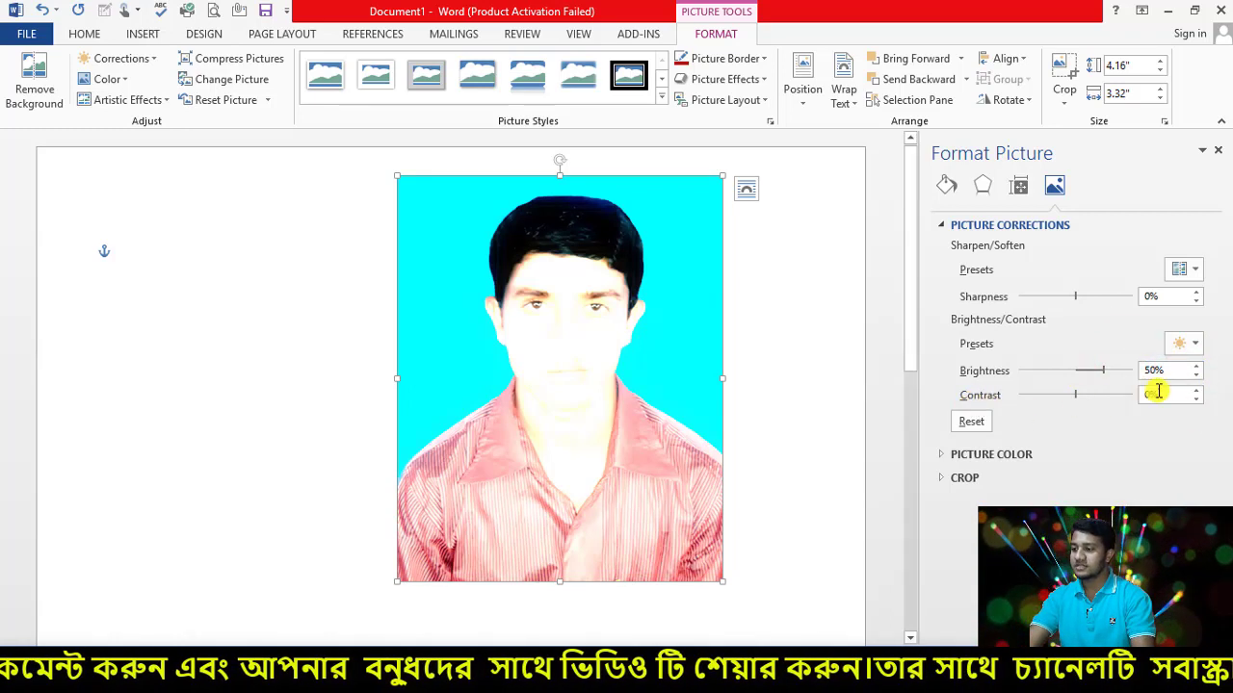
mouse_move(1074, 395)
left_mouse_down()
mouse_move(1117, 395)
mouse_move(1042, 407)
mouse_move(1070, 407)
left_mouse_up()
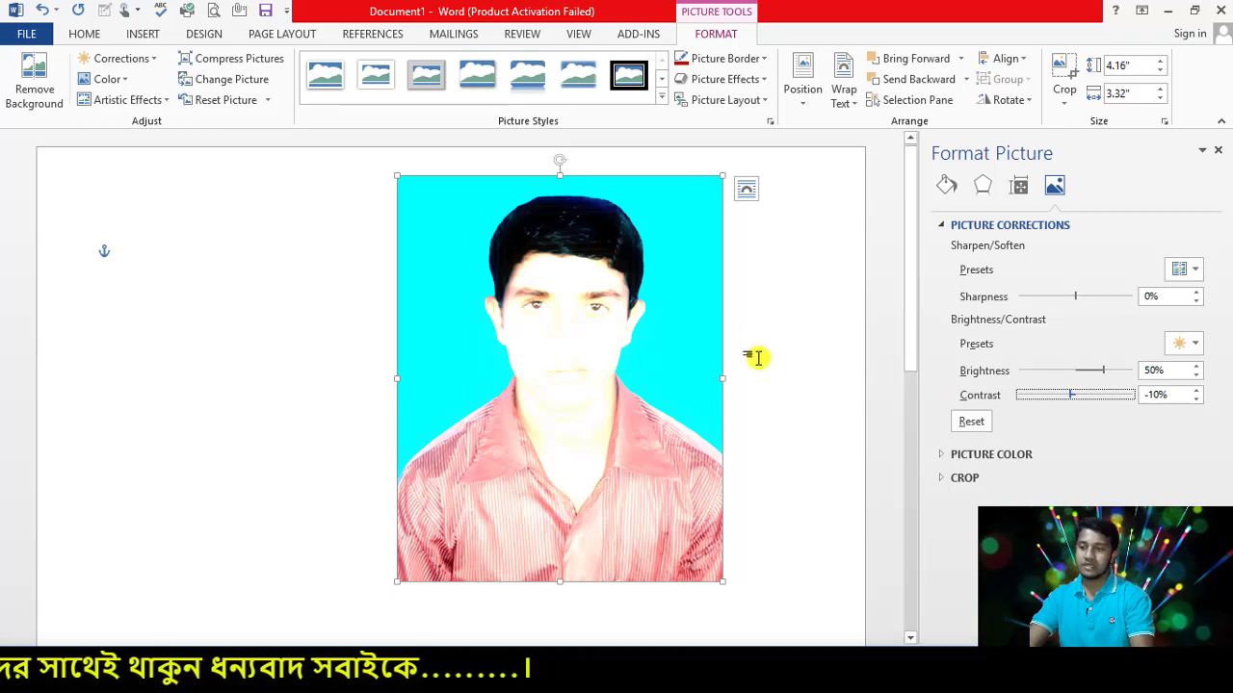
left_click(672, 316)
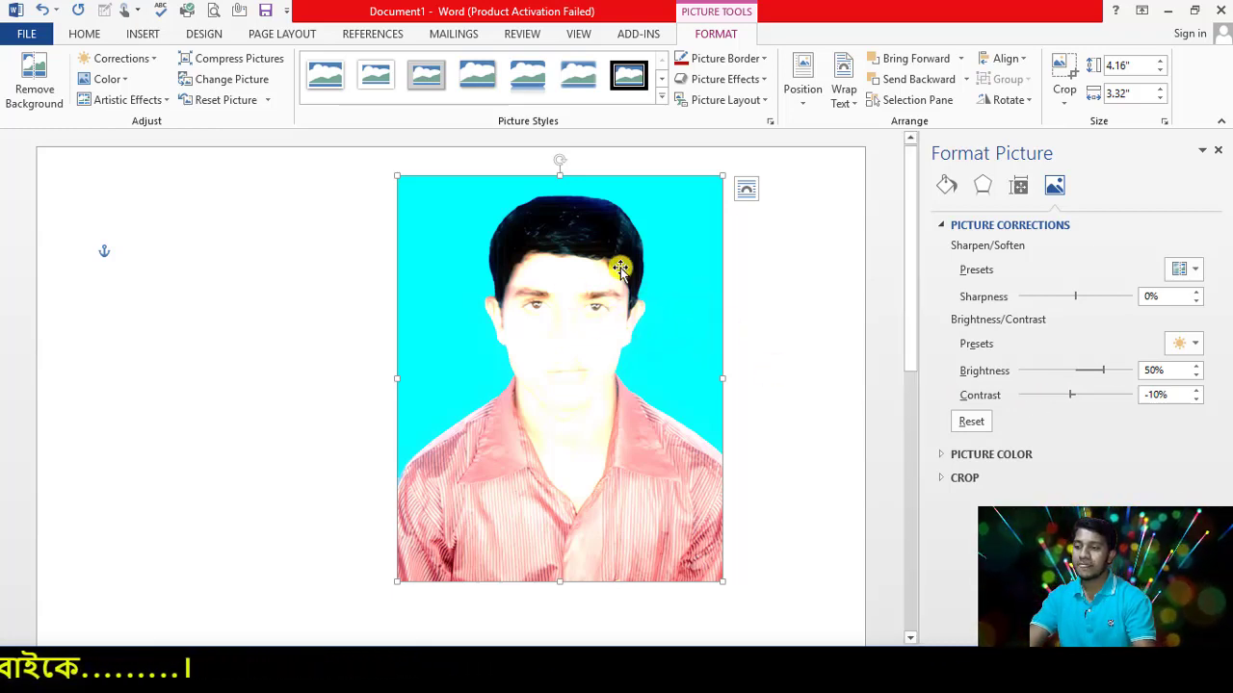
left_click_drag(1102, 375, 1080, 372)
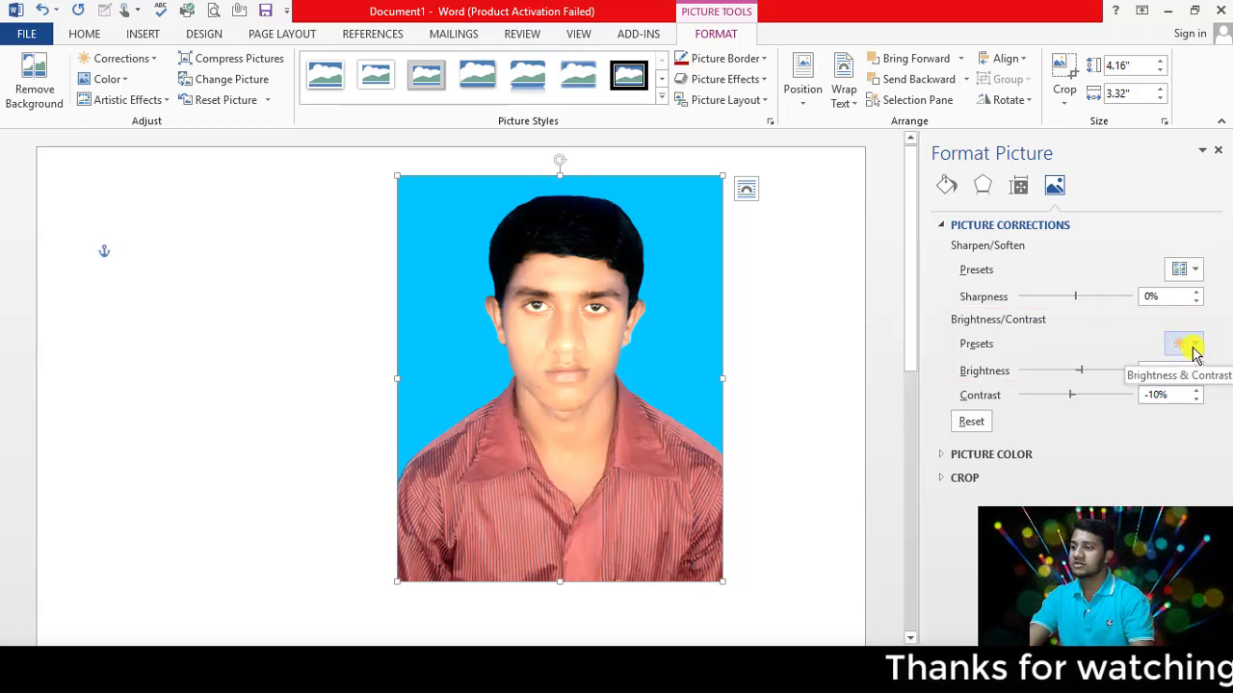
- Apply the Brightness +40% Contrast +20% preset, then switch to Brightness -40% Contrast 0%
left_click(1194, 347)
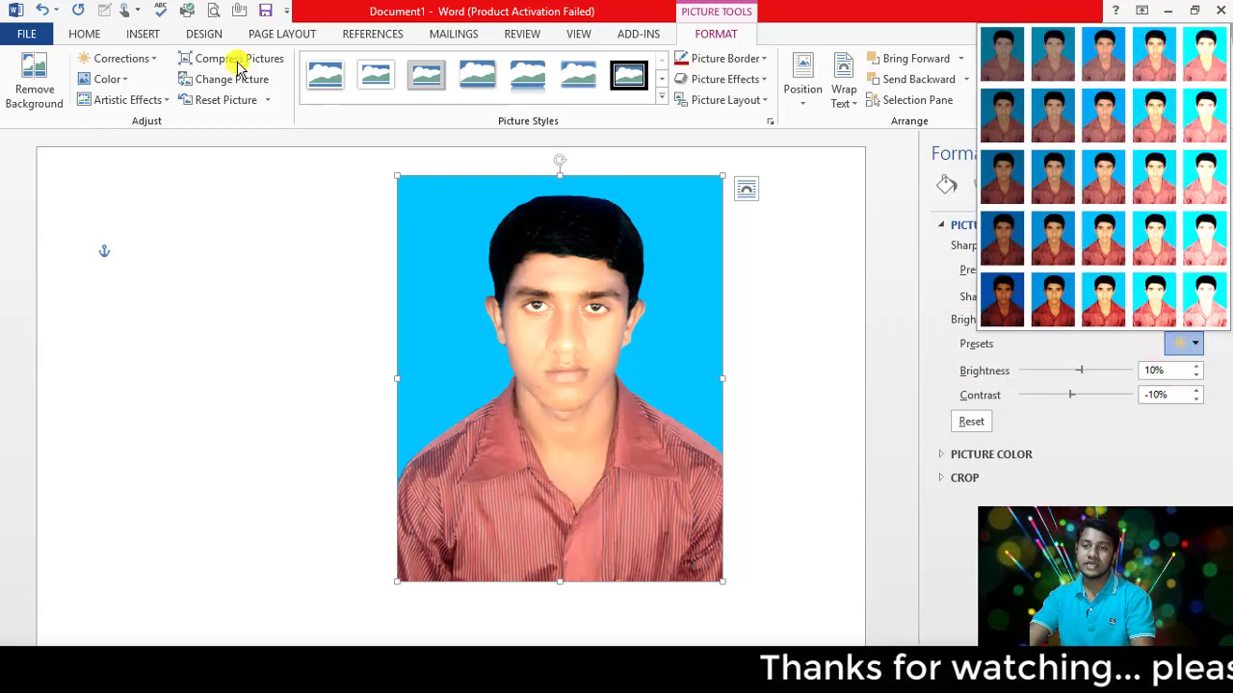
left_click(154, 57)
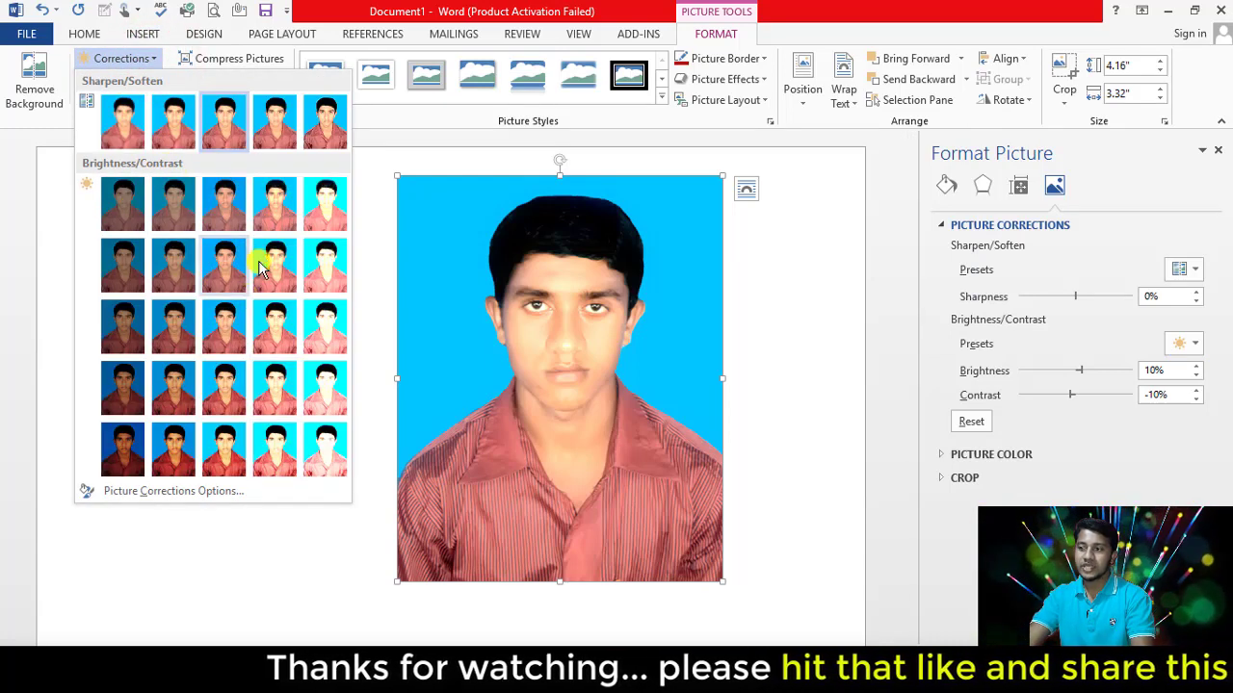
left_click(1194, 342)
left_click(1194, 342)
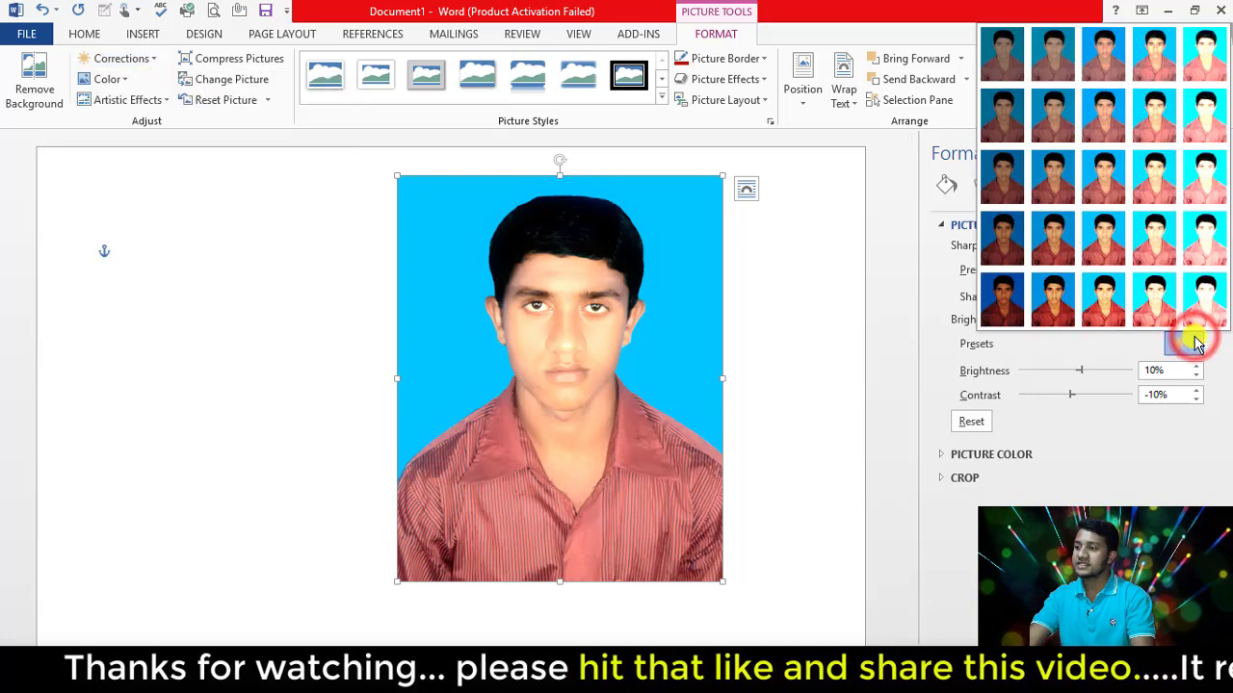
left_click(1206, 243)
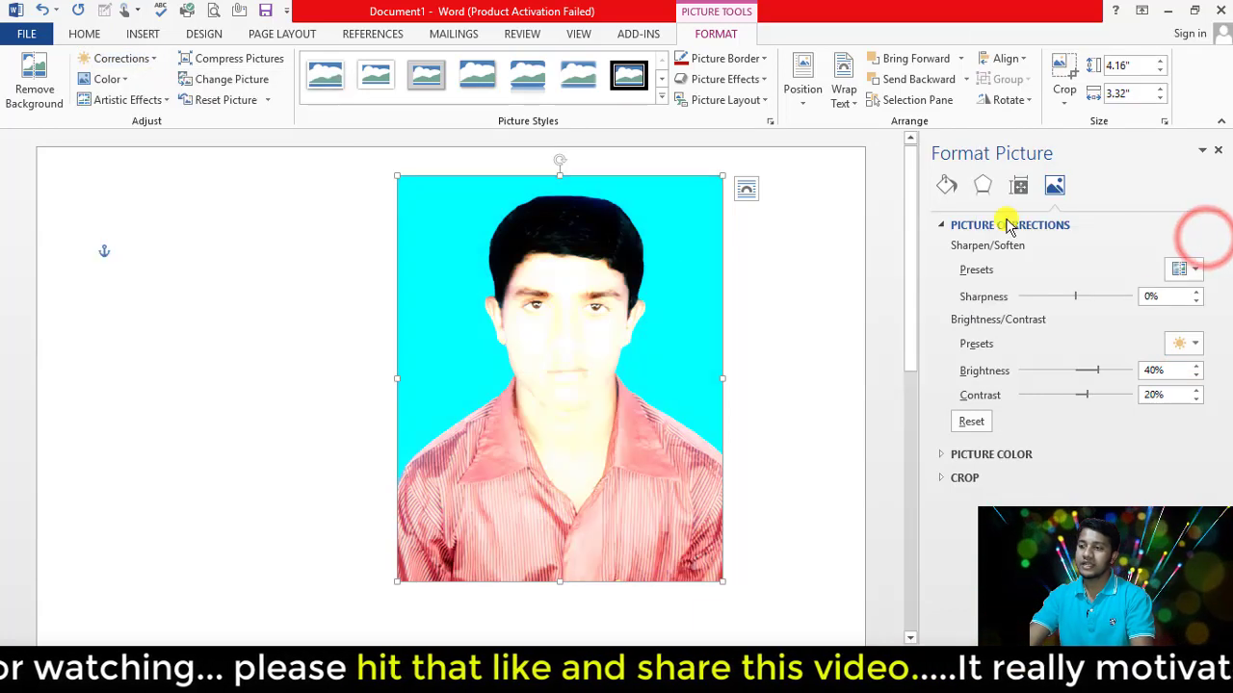
left_click(1197, 343)
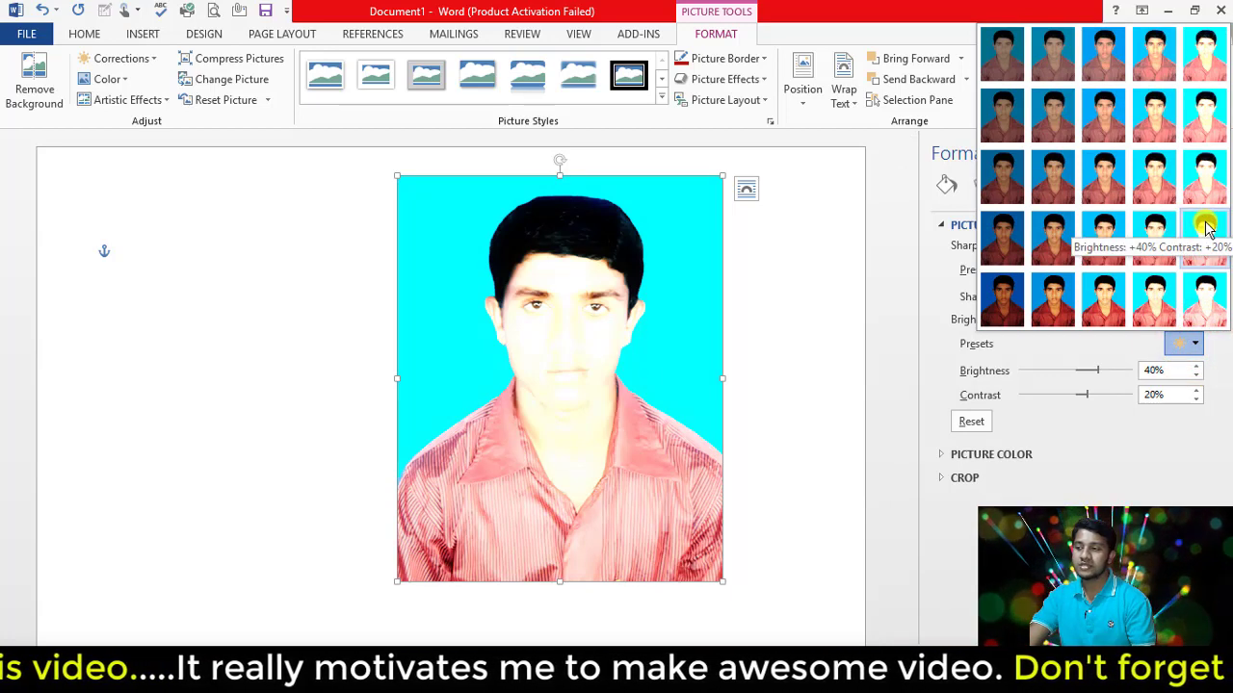
left_click(996, 171)
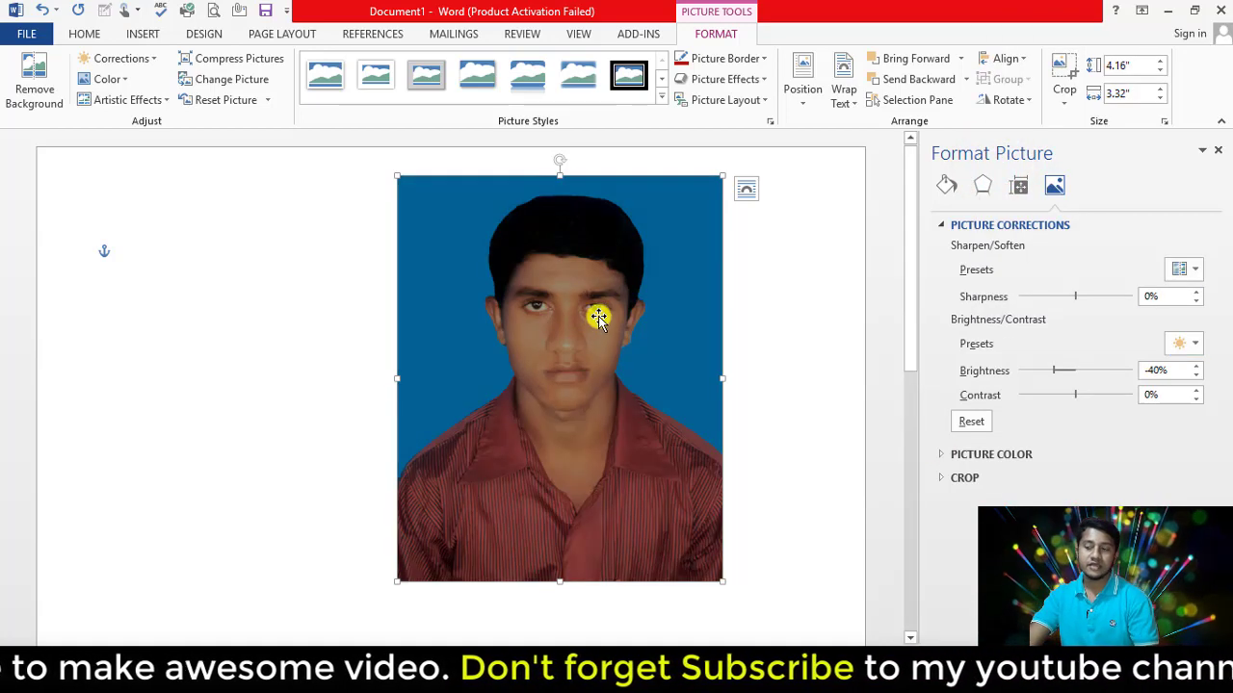